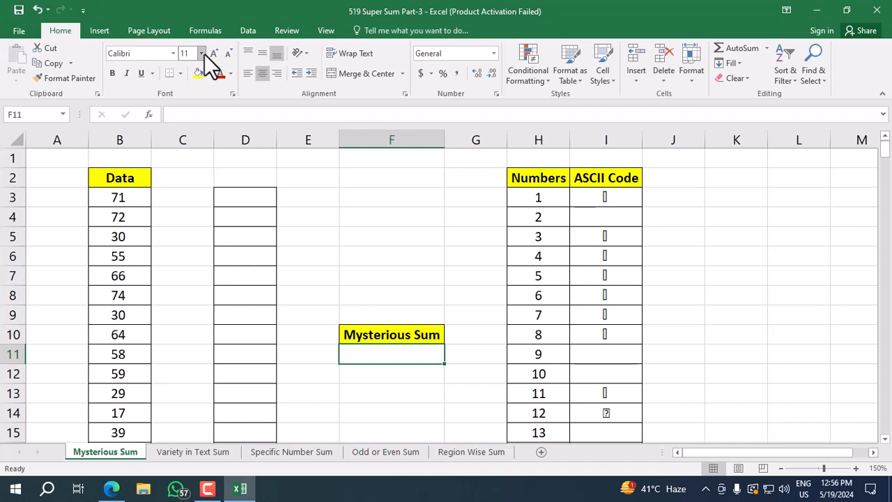
# Step: Try to total the Data column in B22 with =SUM(B3:B21), and clear that cell again
pyautogui.click(126, 196)
pyautogui.scroll(-4, 74, 289)
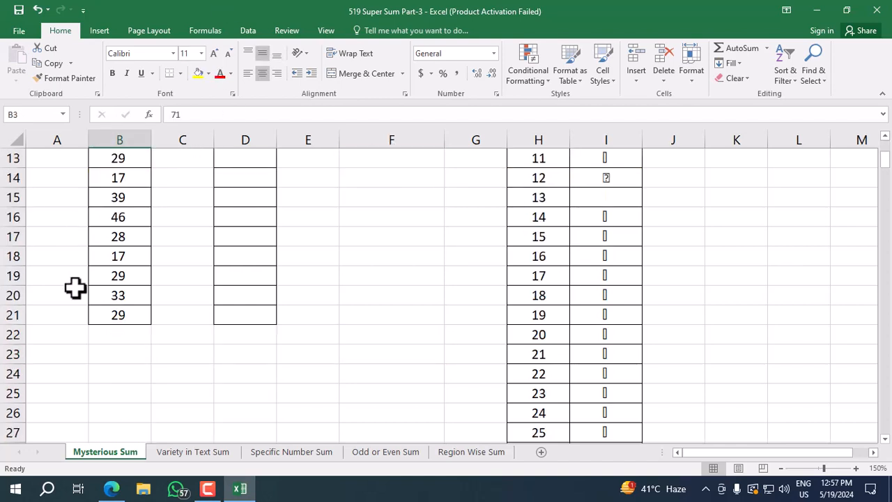
pyautogui.click(122, 310)
pyautogui.scroll(4, 126, 255)
pyautogui.click(125, 256)
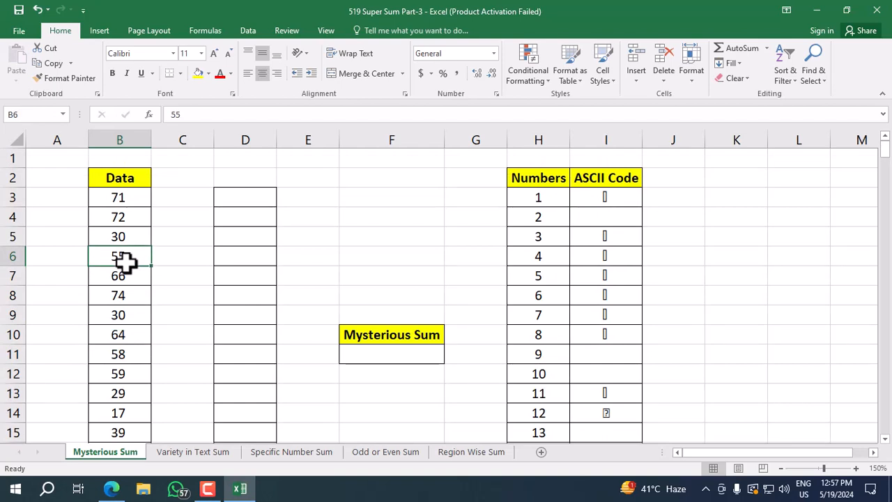
pyautogui.scroll(-5, 125, 309)
pyautogui.click(126, 277)
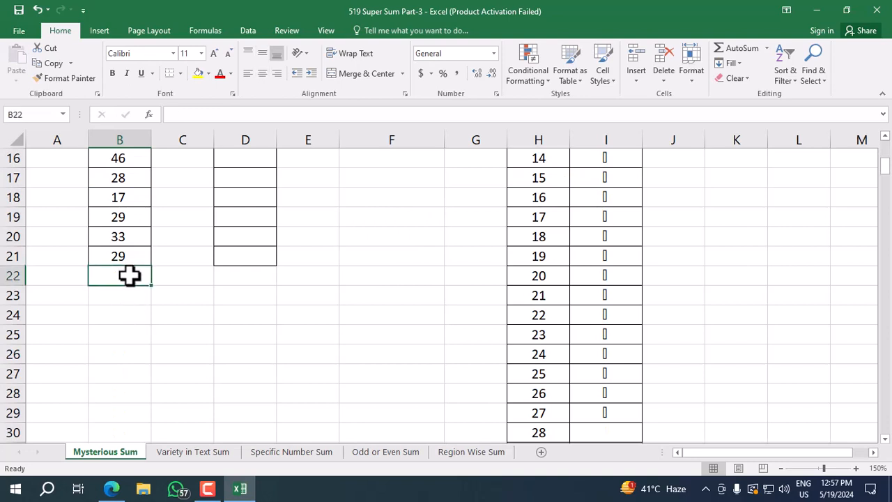
pyautogui.write('=si')
pyautogui.press('BackSpace')
pyautogui.write('u')
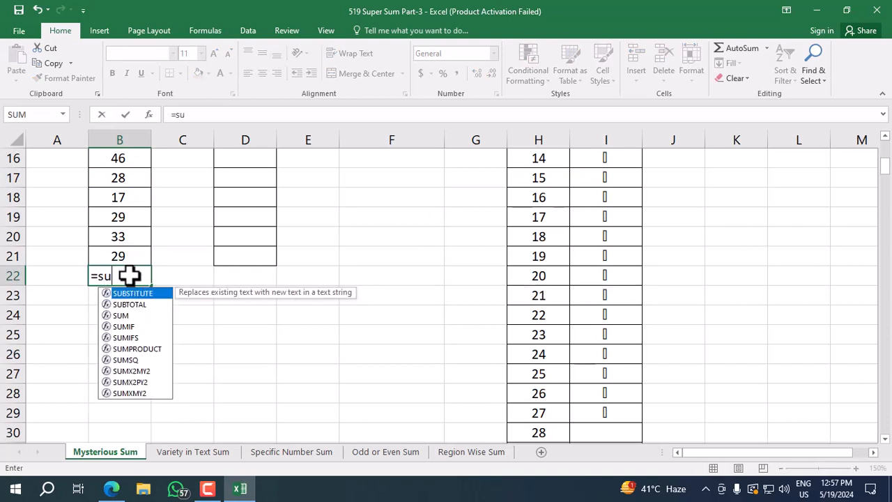
pyautogui.write('m')
pyautogui.press('Tab')
pyautogui.click(138, 255)
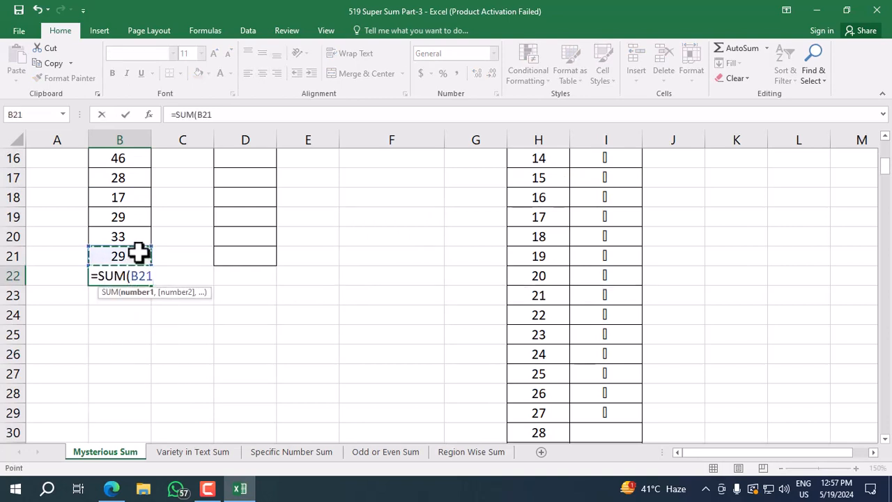
pyautogui.hotkey('ctrl', 'shift', 'Up')
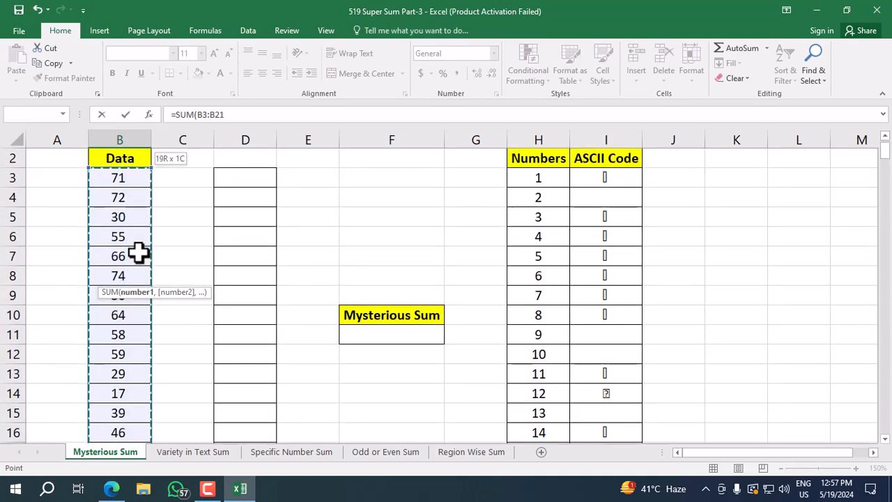
pyautogui.press('Return')
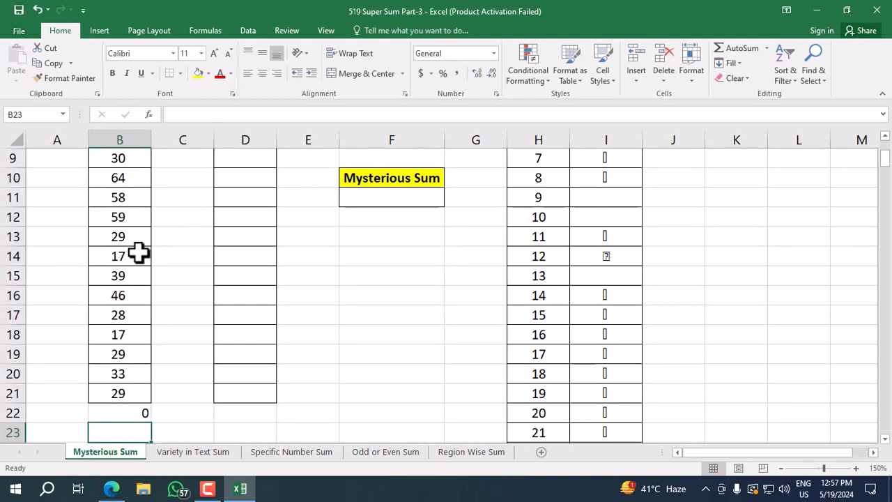
pyautogui.click(119, 413)
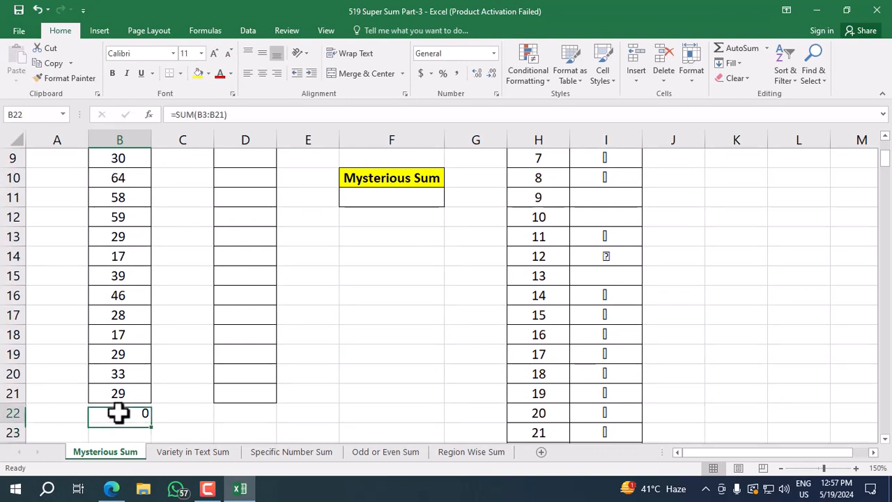
pyautogui.press('Delete')
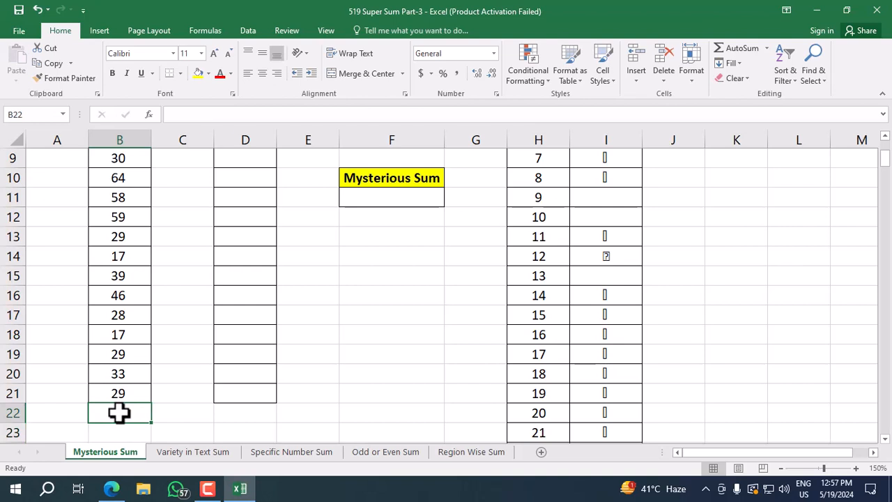
# Step: Inspect the contents of Data cells such as B15, B17 and B19 for hidden trailing characters
pyautogui.click(132, 314)
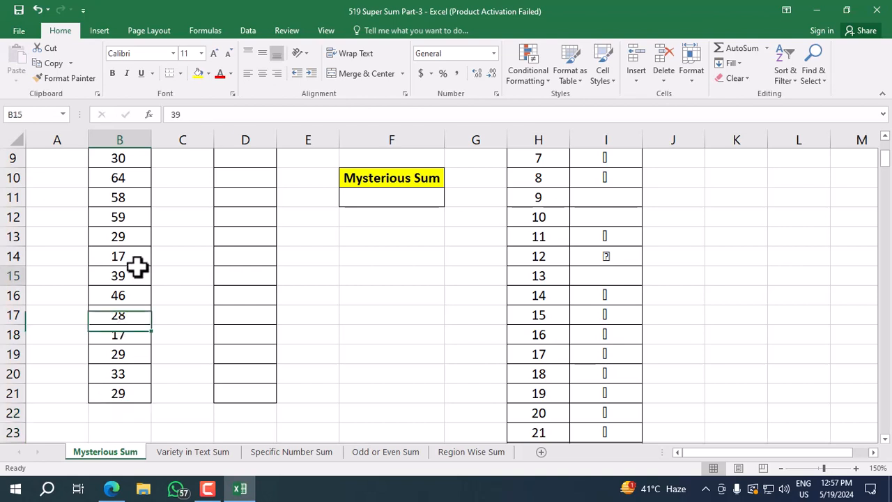
pyautogui.click(139, 274)
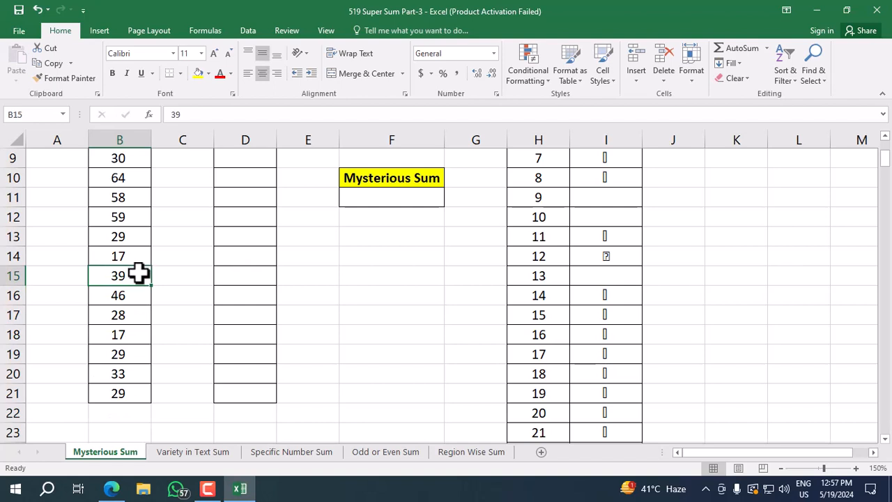
pyautogui.doubleClick(138, 274)
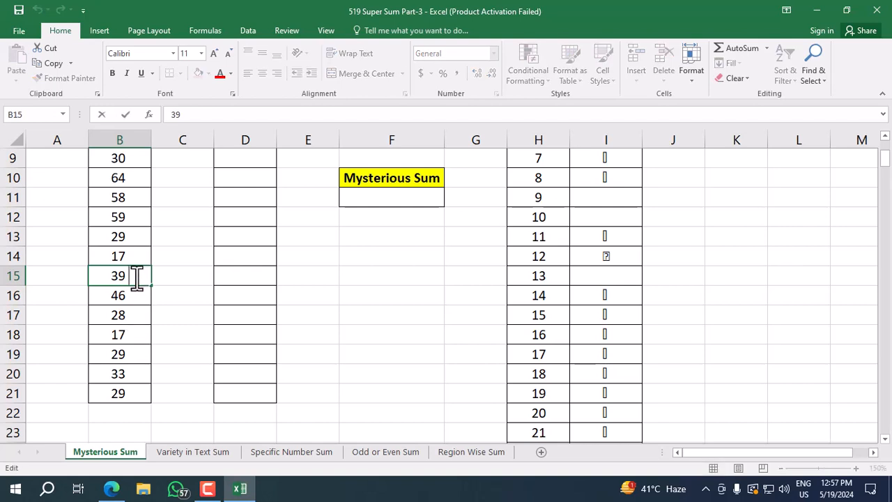
pyautogui.click(132, 317)
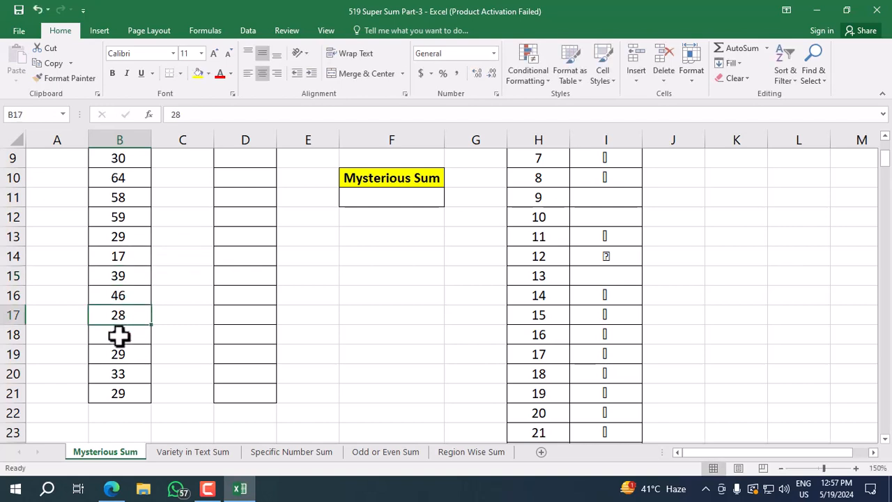
pyautogui.click(133, 354)
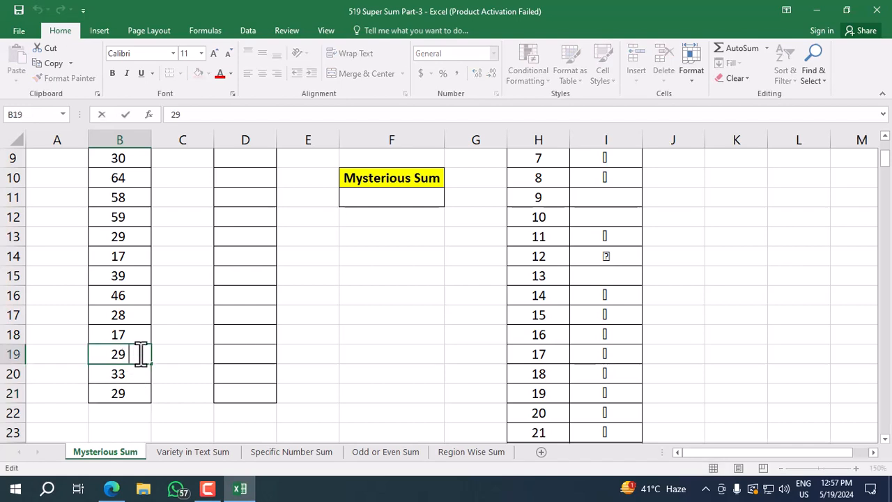
pyautogui.click(128, 178)
pyautogui.scroll(3, 126, 194)
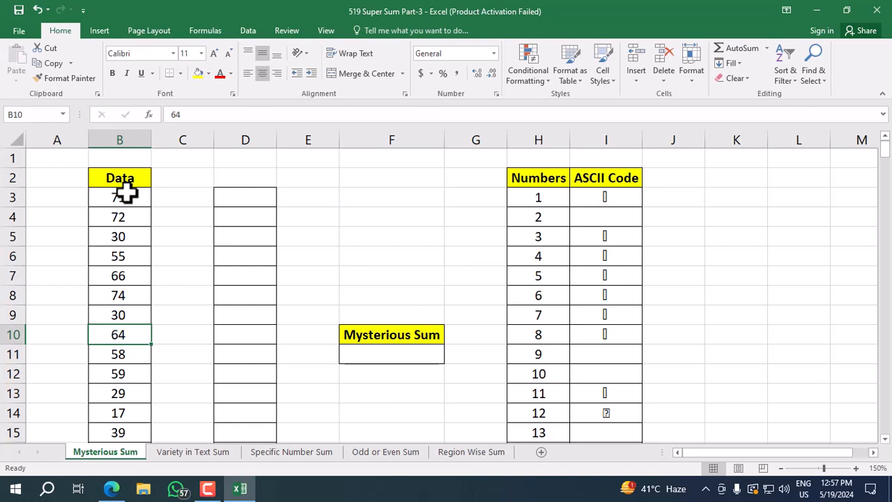
# Step: Try to strip extra spaces from the Data values with =TRIM(B3) in D3, filled down to D21
pyautogui.click(236, 189)
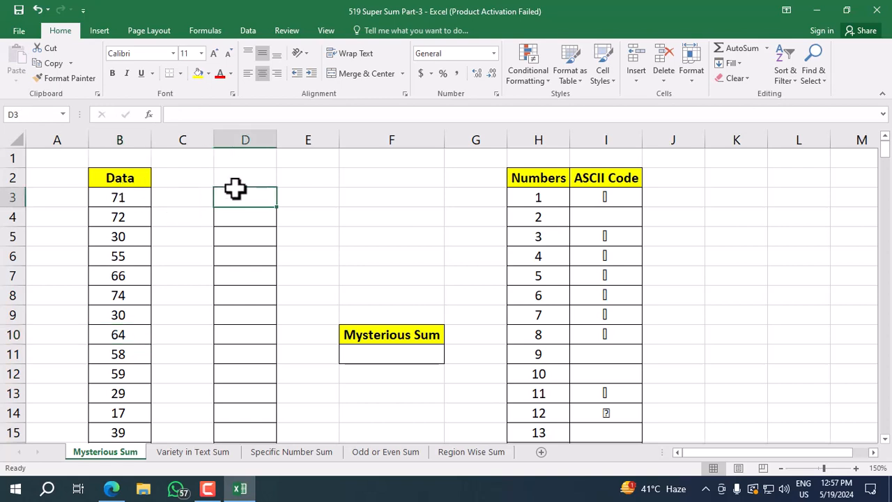
pyautogui.write('=trim')
pyautogui.press('Tab')
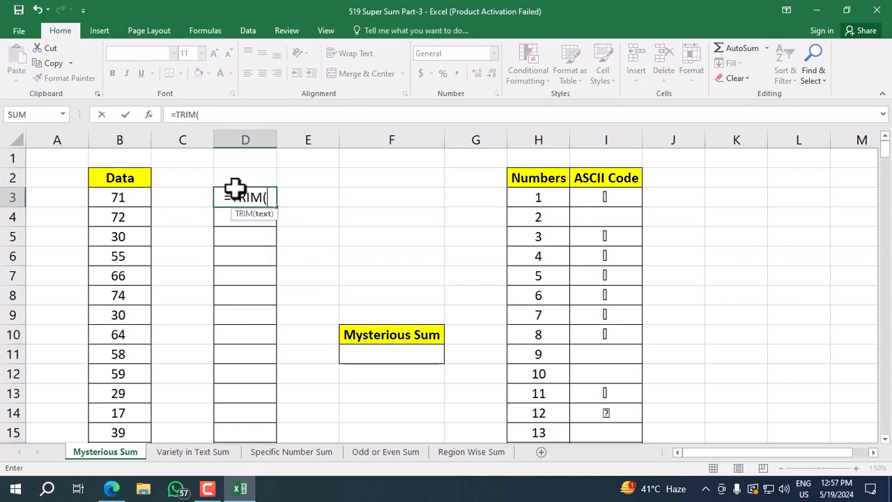
pyautogui.click(140, 194)
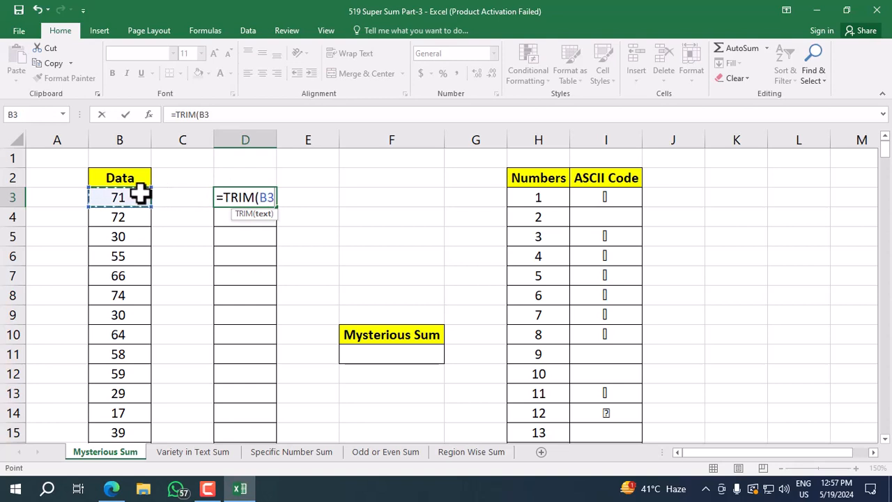
pyautogui.write(')')
pyautogui.press('Return')
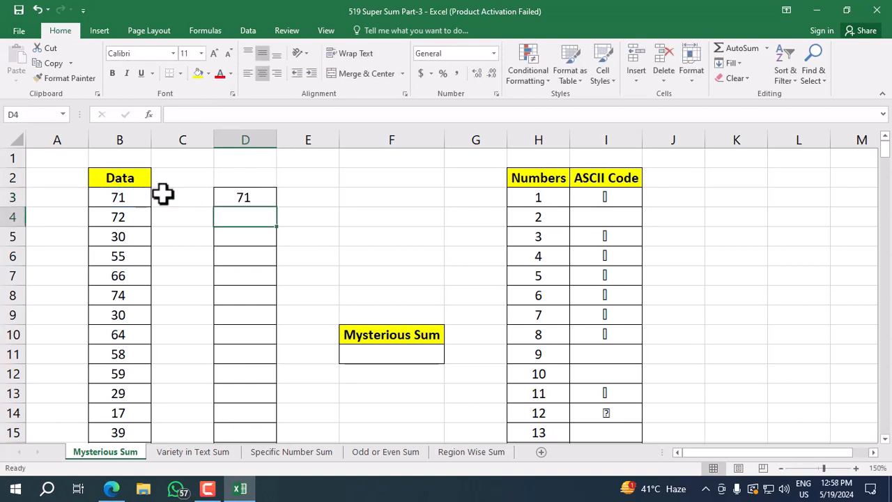
pyautogui.click(226, 197)
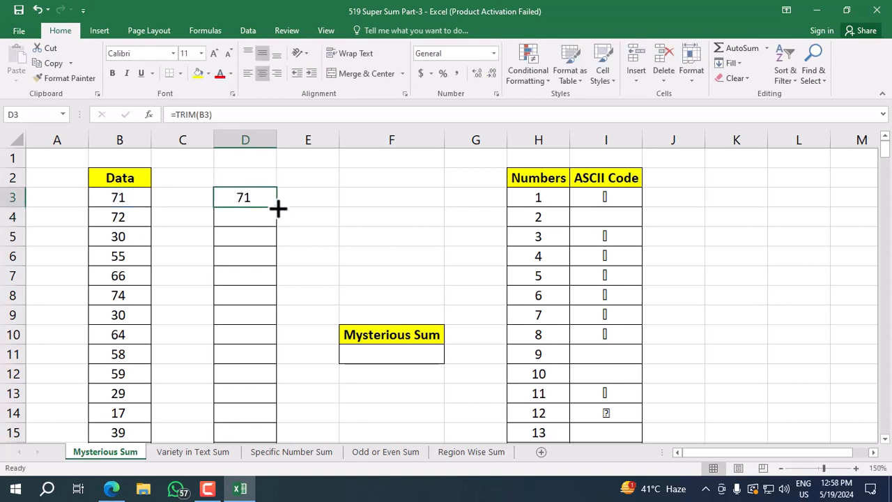
pyautogui.moveTo(278, 207); pyautogui.dragTo(255, 249)
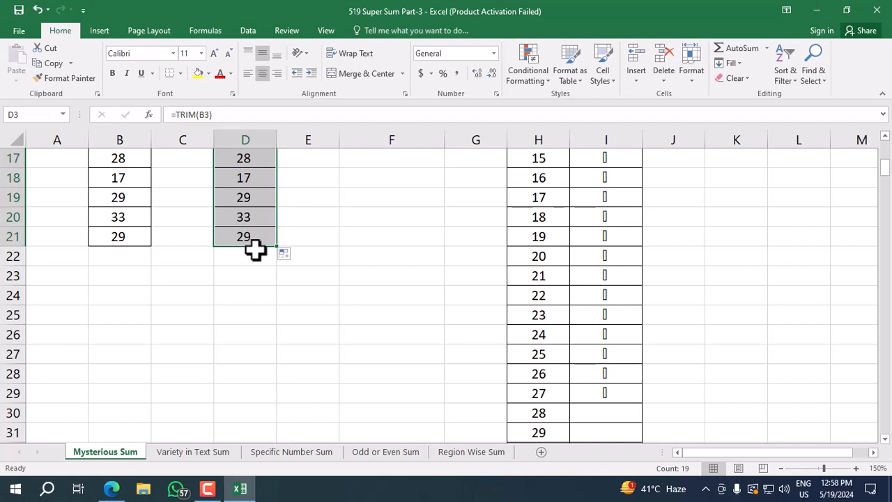
# Step: Try to total the trimmed values in D22 with =SUM(D3:D21), and clear D3:D22
pyautogui.click(250, 257)
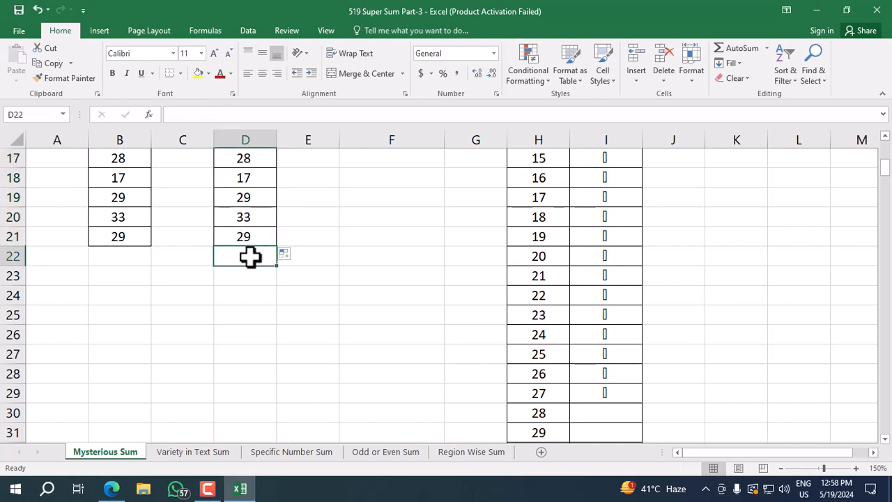
pyautogui.write('=SUM(')
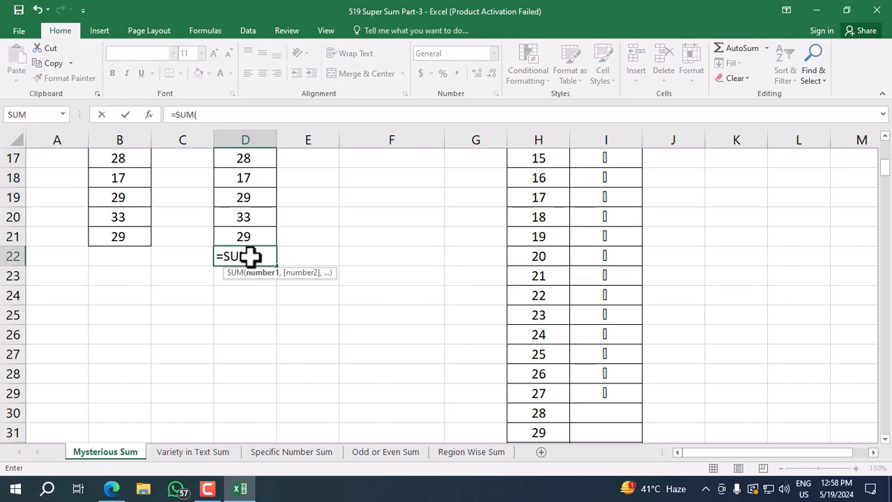
pyautogui.press('Up')
pyautogui.hotkey('ctrl', 'shift', 'Up')
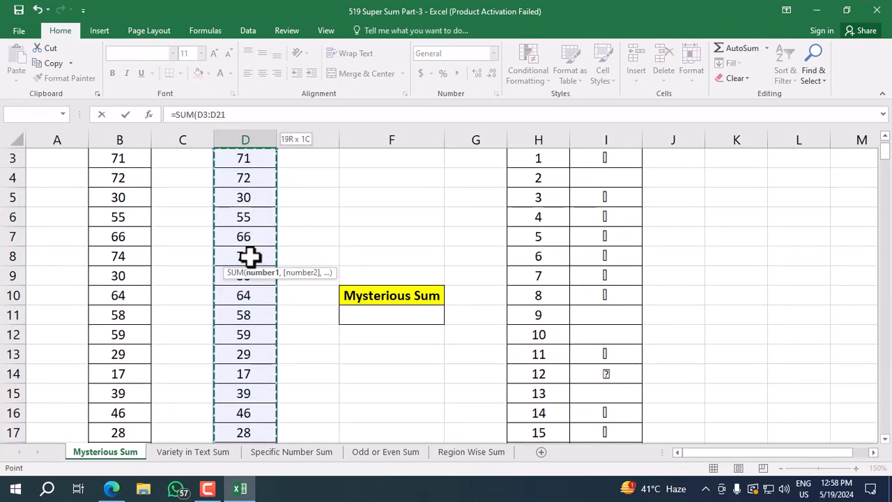
pyautogui.press('Return')
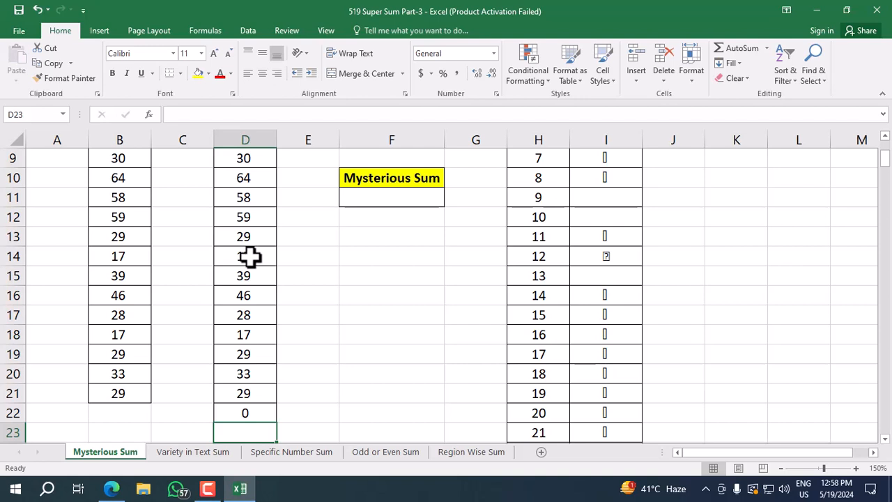
pyautogui.press('Up')
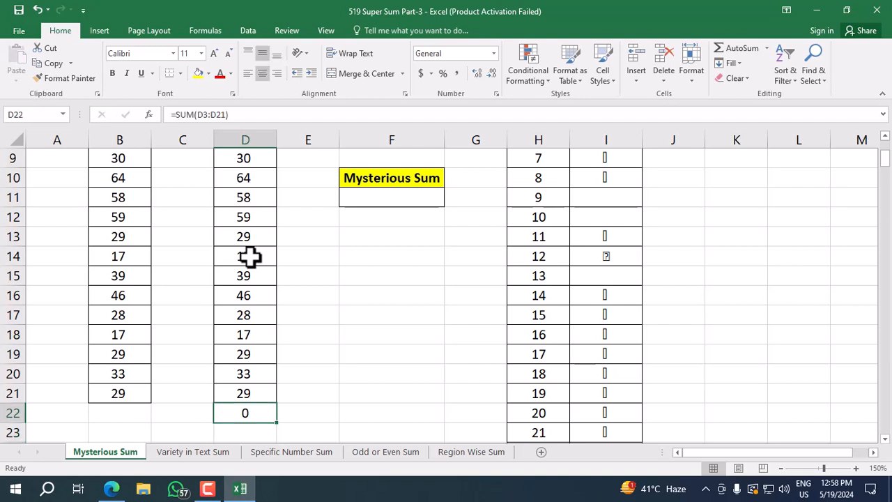
pyautogui.hotkey('ctrl', 'shift', 'Up')
pyautogui.press('Delete')
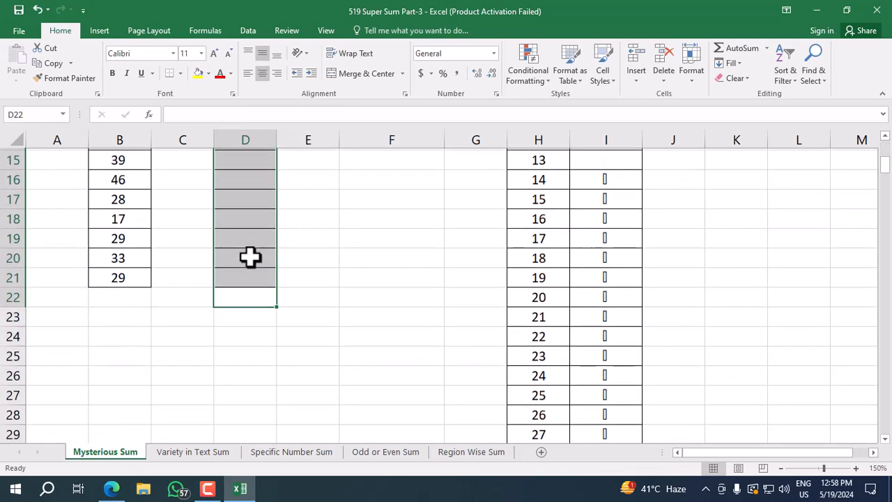
# Step: Try to convert the first Data entry to a number with =VALUE(B3) in D3, and clear the cell
pyautogui.scroll(5, 249, 256)
pyautogui.click(258, 193)
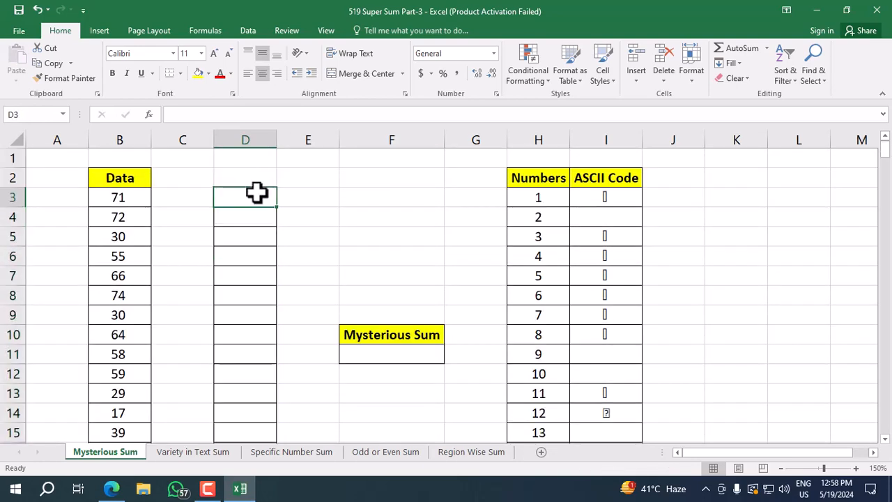
pyautogui.write('=val')
pyautogui.press('Tab')
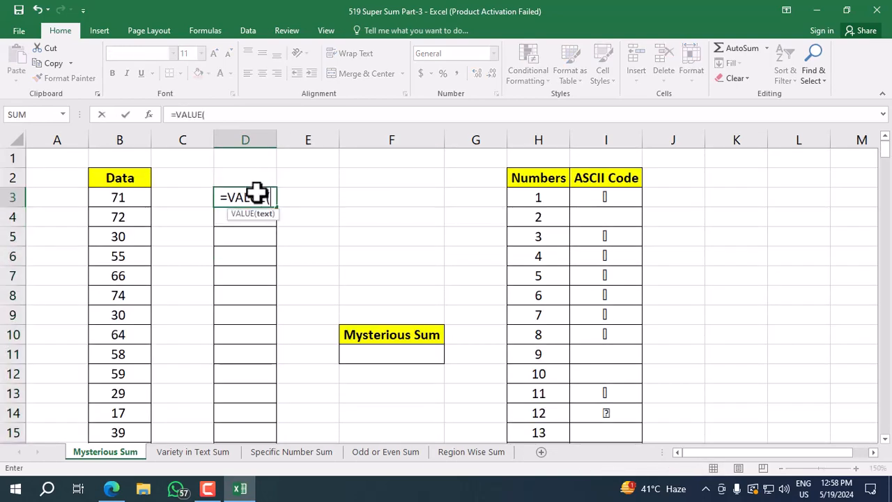
pyautogui.press('Left')
pyautogui.press('Left')
pyautogui.press('Return')
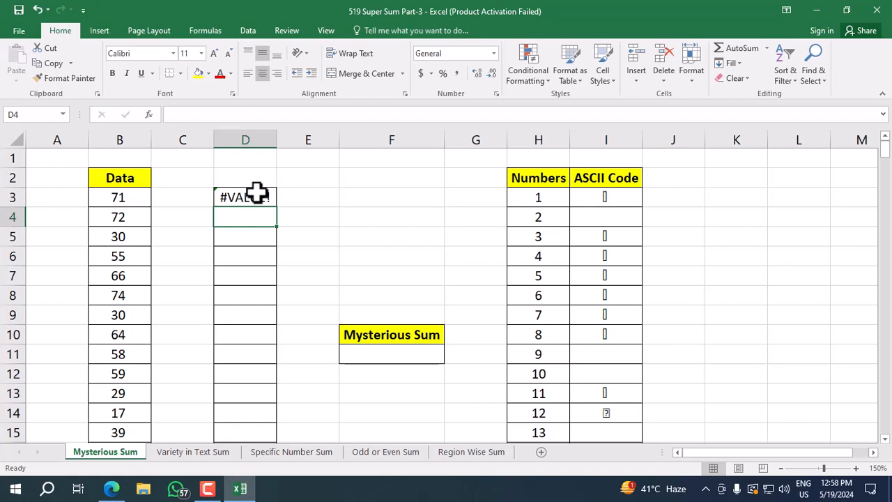
pyautogui.click(257, 196)
pyautogui.press('Delete')
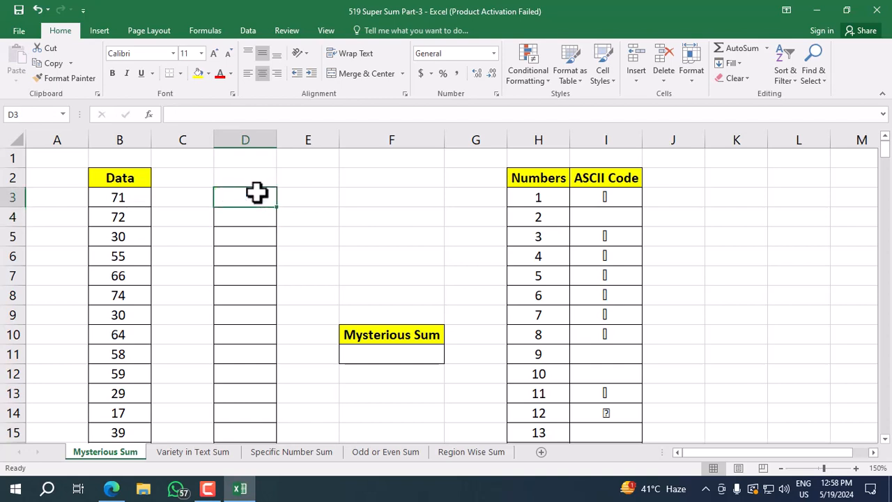
# Step: Inspect the content of Data cell B10 for a hidden trailing character, leaving the value as it is
pyautogui.click(134, 327)
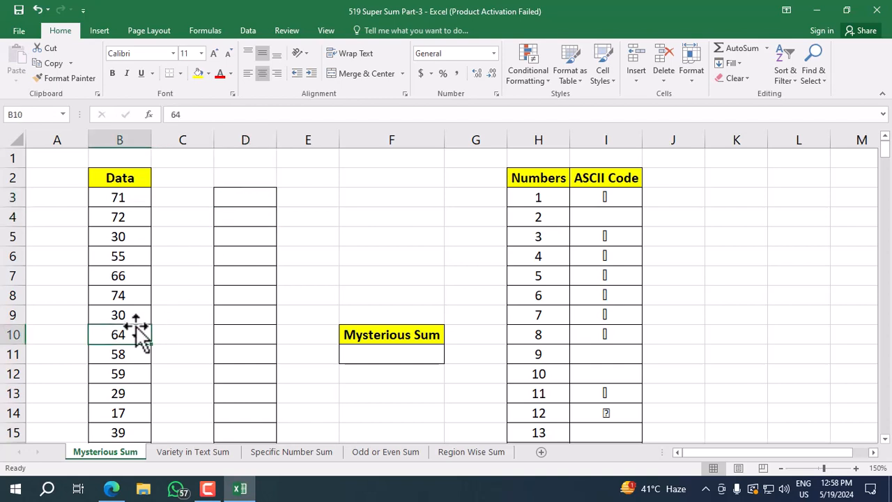
pyautogui.press('F2')
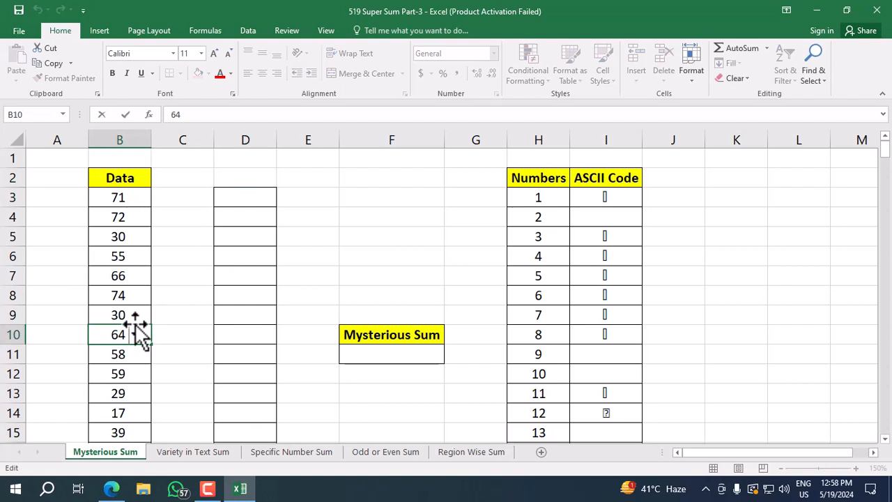
pyautogui.press('Escape')
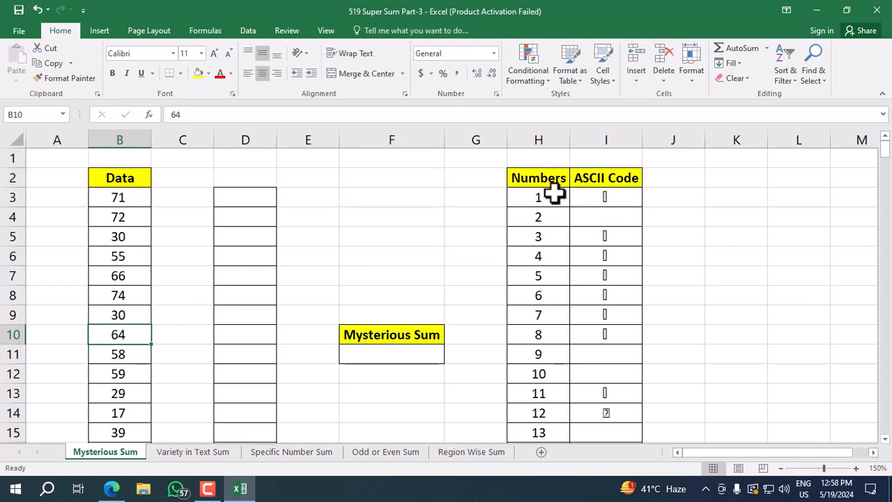
# Step: Examine the ASCII code table down to code 160 and check the character stored in I162
pyautogui.scroll(-2, 608, 198)
pyautogui.scroll(-15, 609, 200)
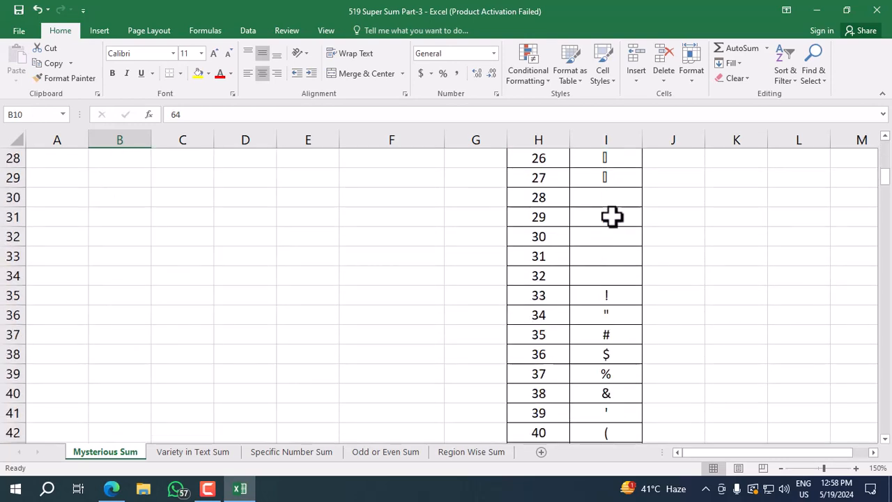
pyautogui.scroll(-16, 608, 218)
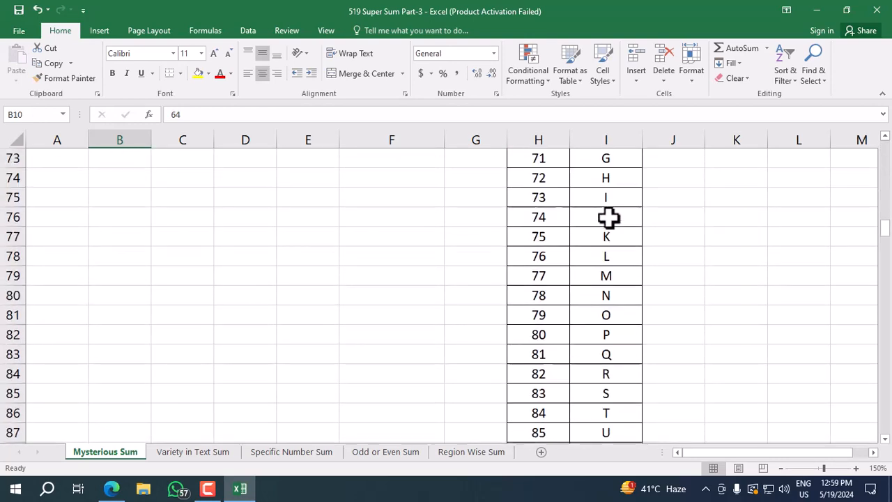
pyautogui.scroll(-19, 605, 220)
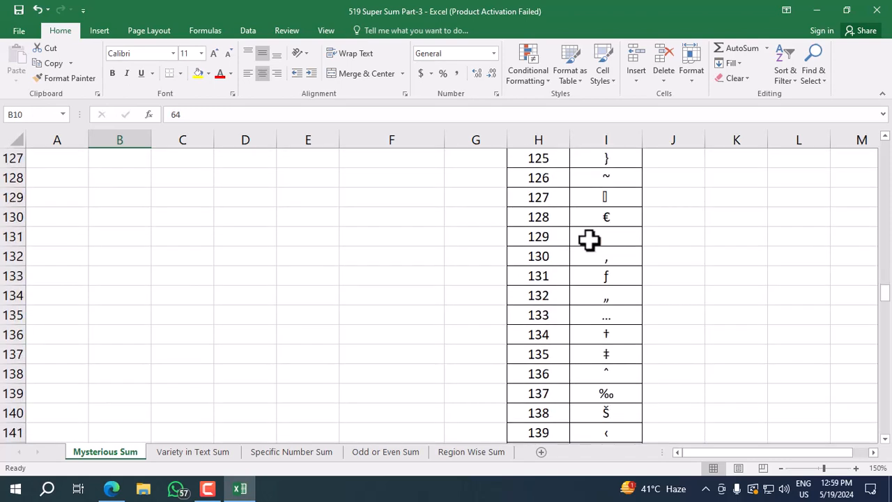
pyautogui.click(550, 255)
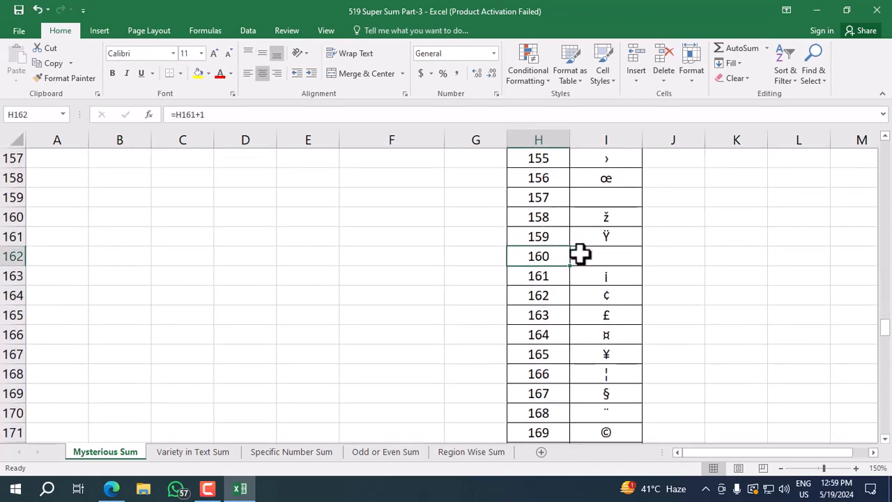
pyautogui.click(592, 254)
pyautogui.doubleClick(590, 255)
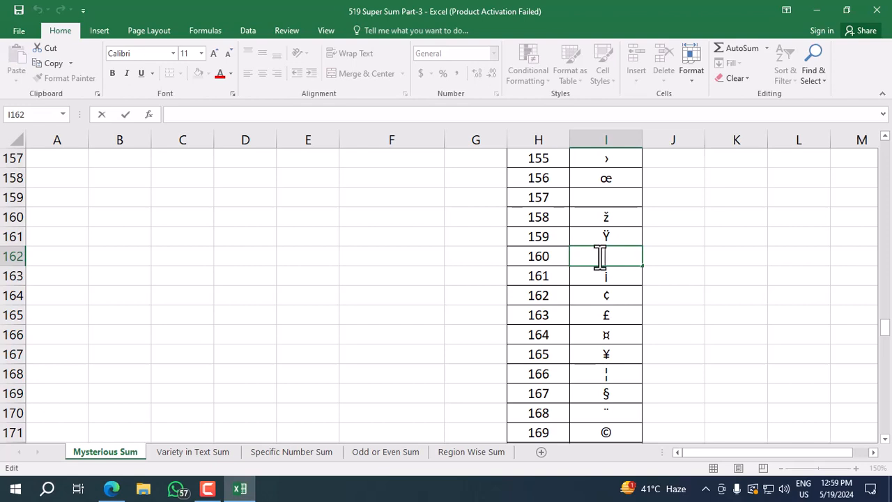
pyautogui.press('Escape')
pyautogui.scroll(20, 188, 349)
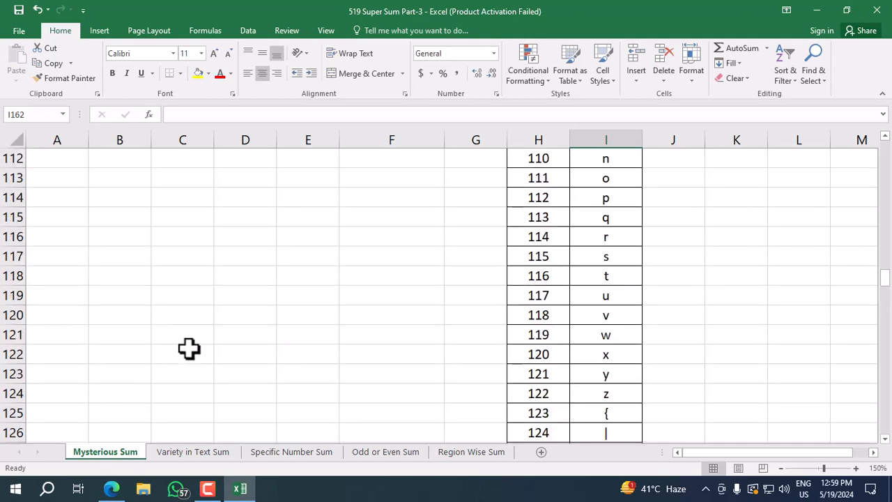
pyautogui.scroll(15, 188, 349)
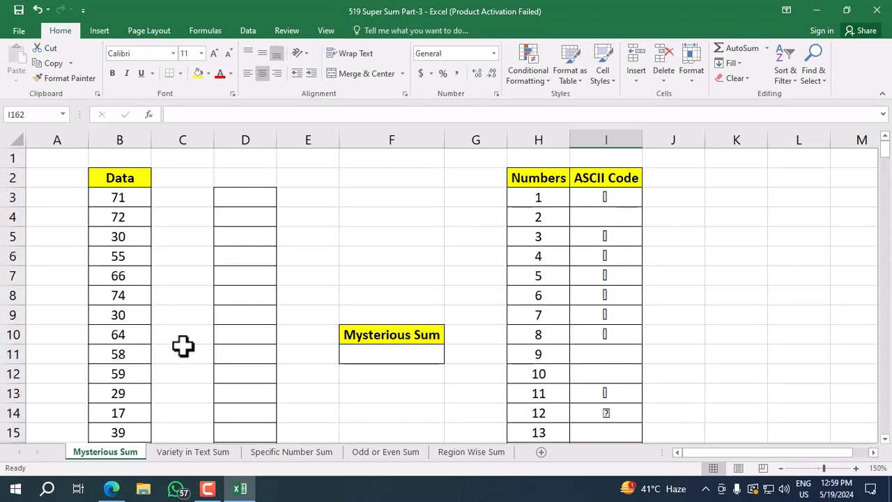
# Step: Enter =SUBSTITUTE(B3,CHAR(160),"") in D3 to strip the non-breaking space from the first Data value
pyautogui.click(250, 199)
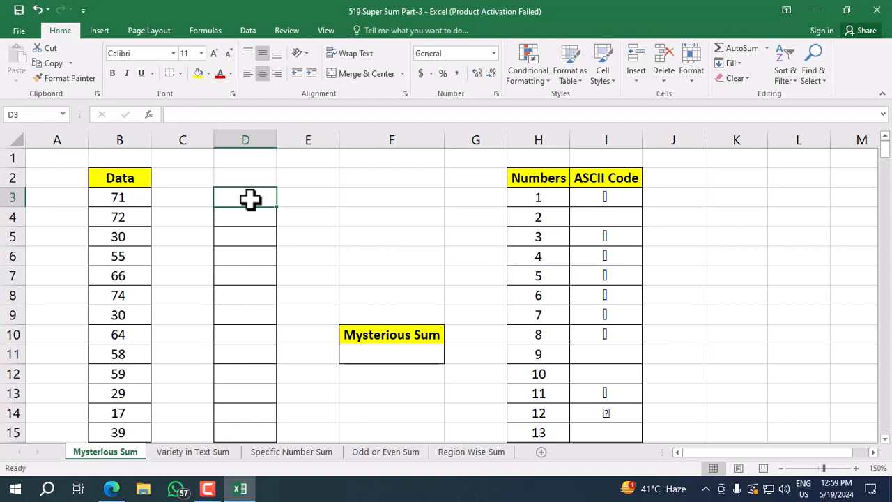
pyautogui.write('=sub')
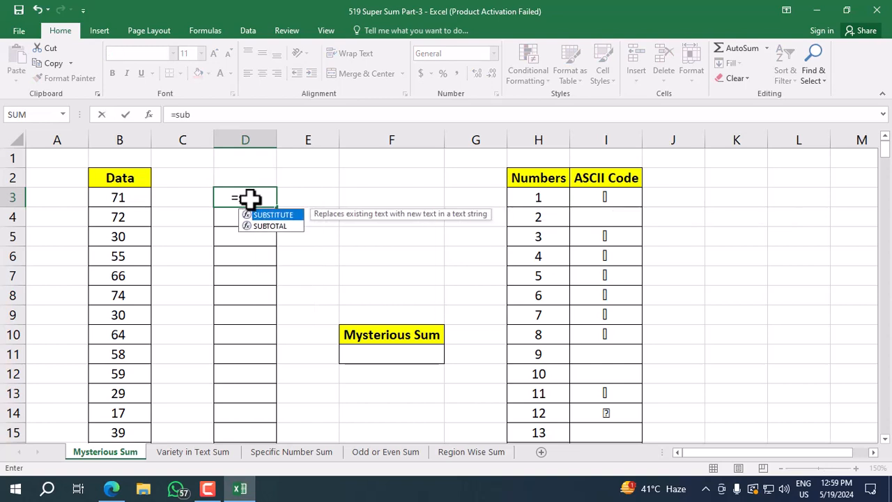
pyautogui.press('Tab')
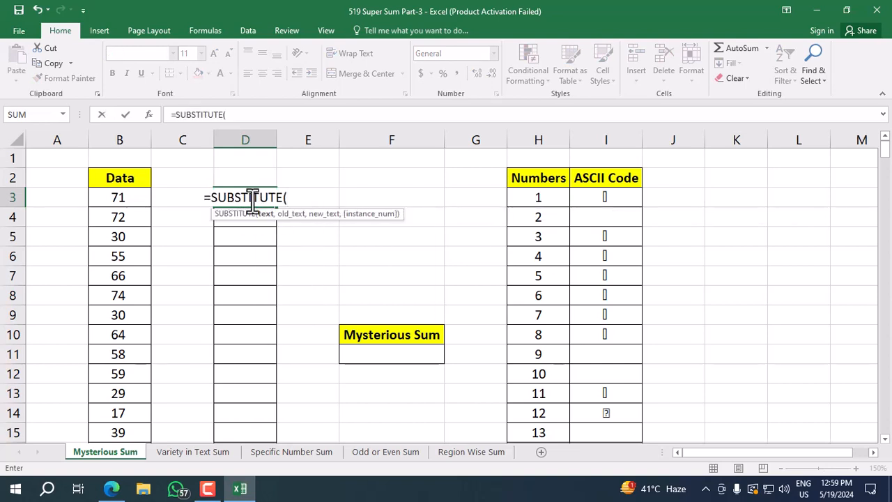
pyautogui.click(115, 197)
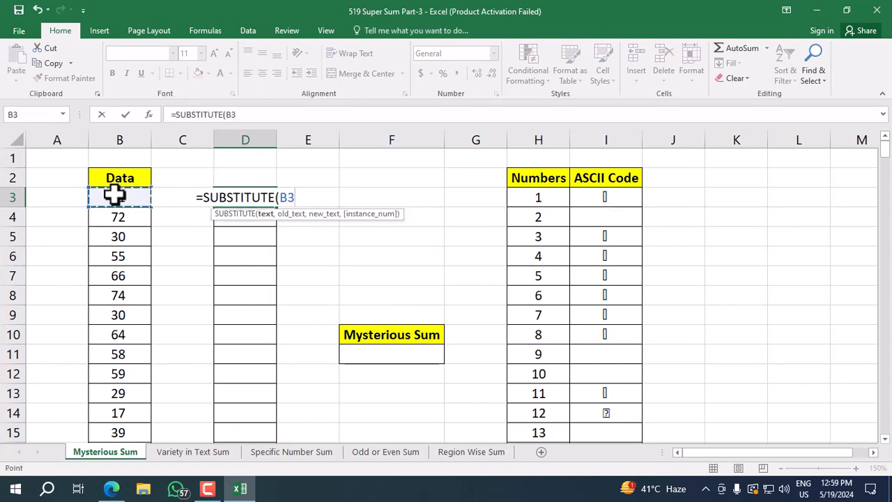
pyautogui.write(',')
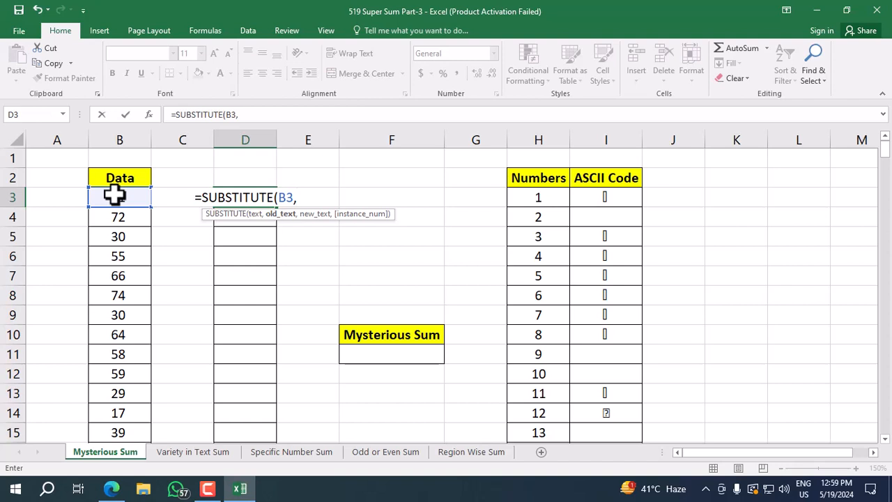
pyautogui.write('ch')
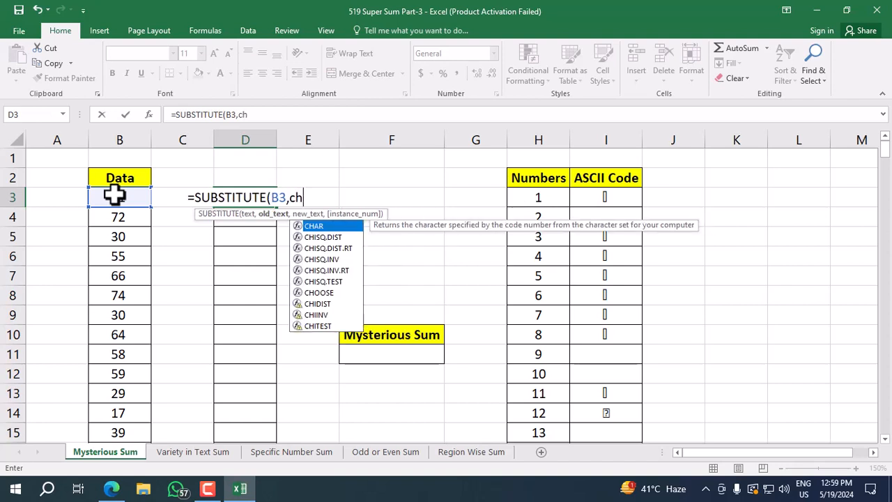
pyautogui.press('Tab')
pyautogui.write('160')
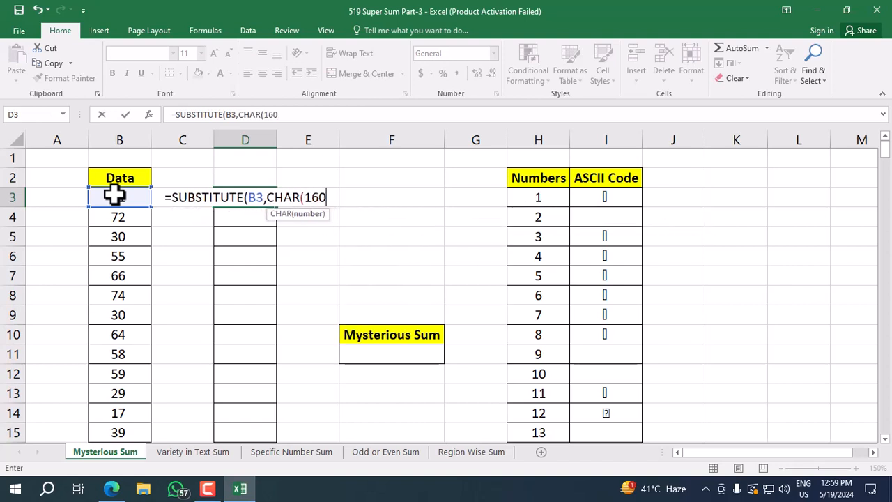
pyautogui.write(')')
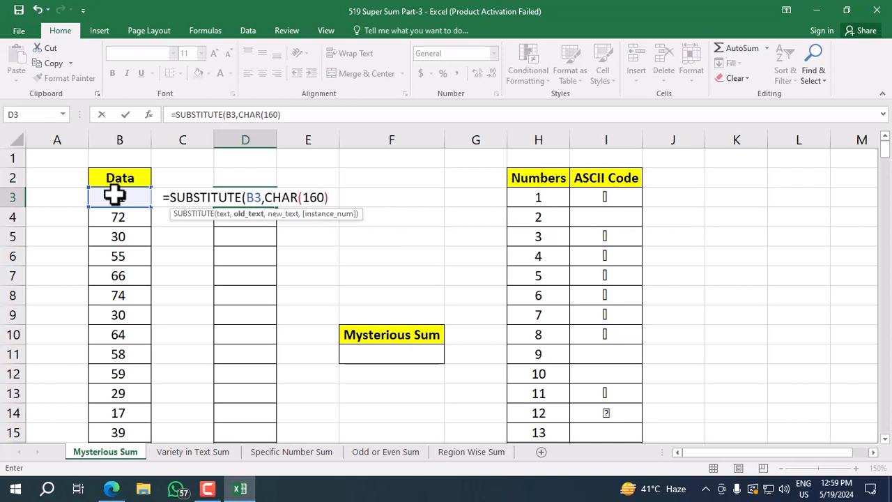
pyautogui.write(',')
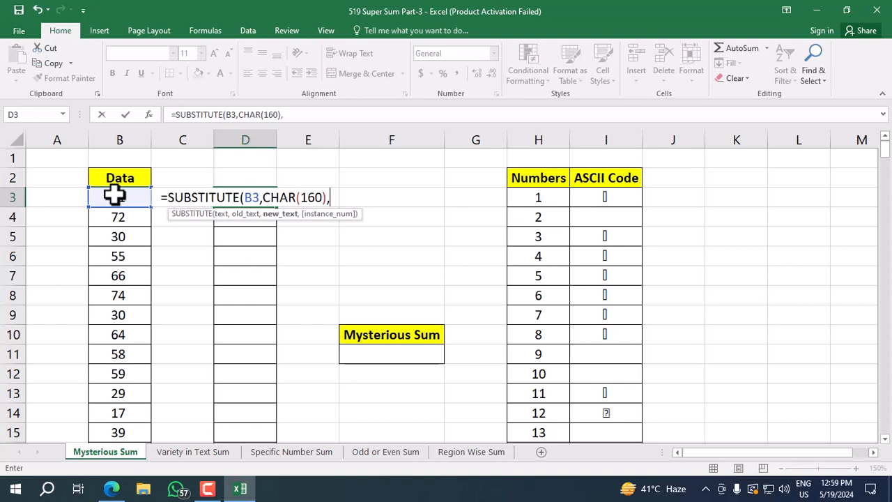
pyautogui.write('"")')
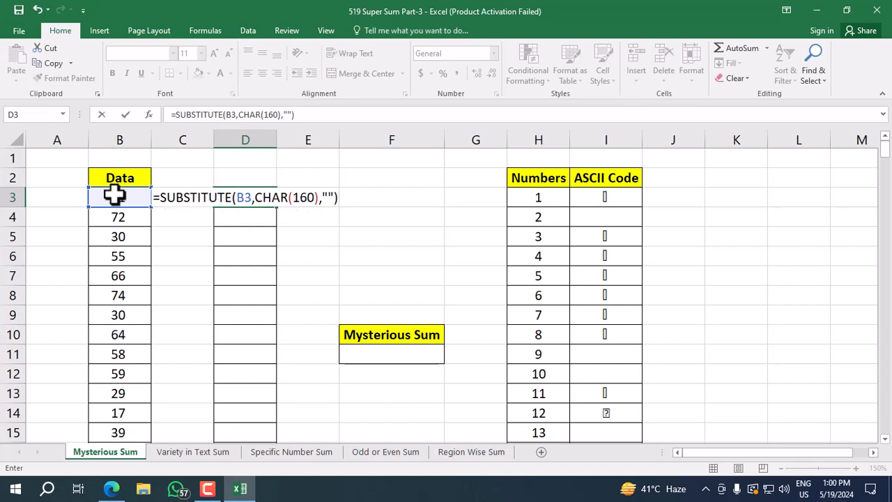
pyautogui.press('Return')
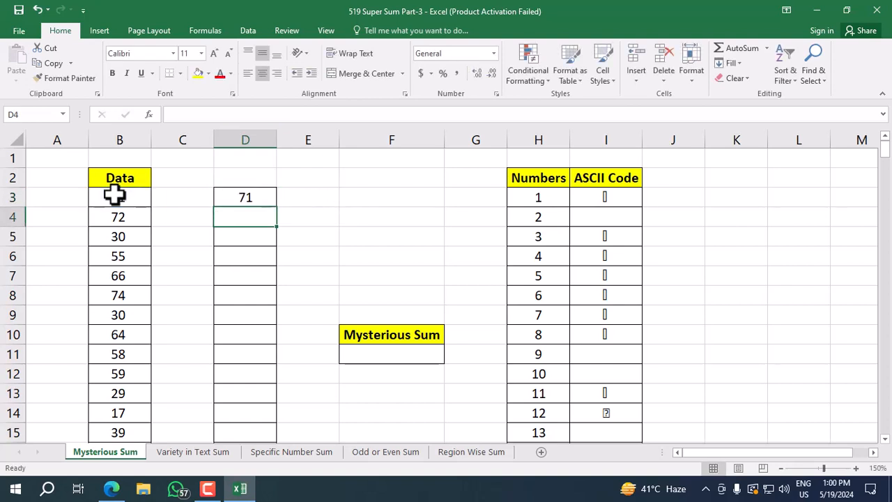
# Step: Fill the SUBSTITUTE formula from D3 down to D21
pyautogui.click(265, 200)
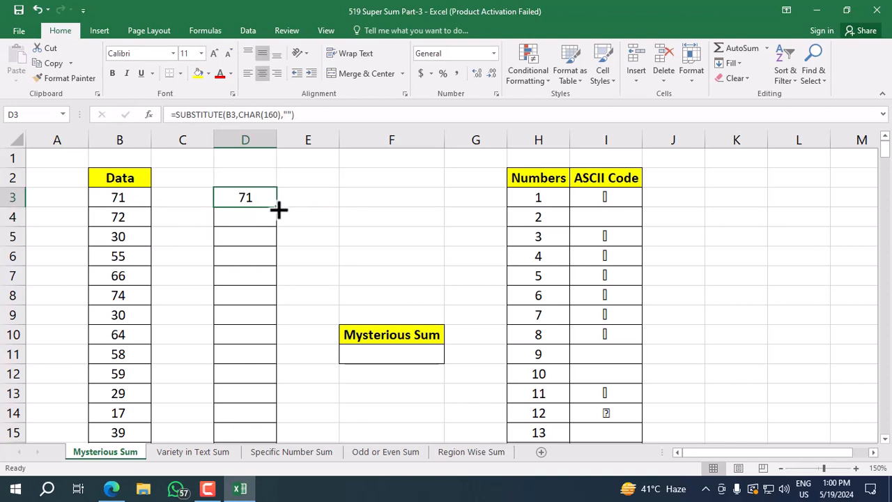
pyautogui.moveTo(278, 207); pyautogui.dragTo(225, 388)
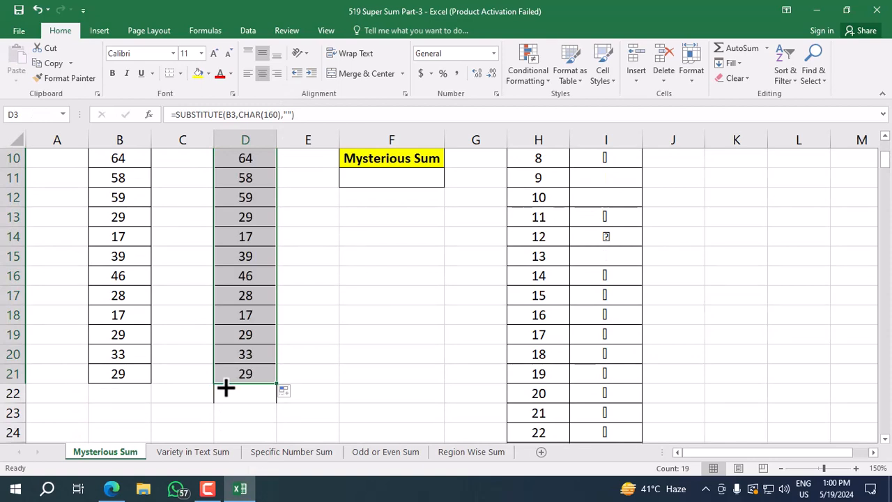
pyautogui.scroll(3, 225, 384)
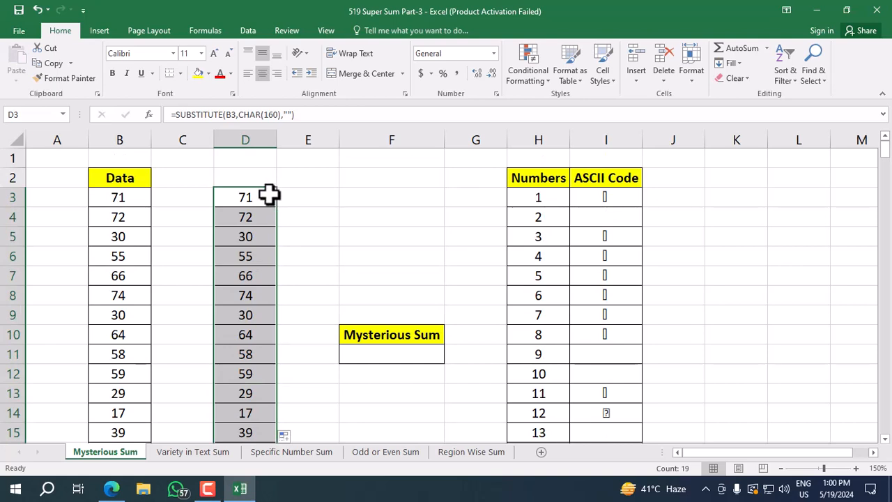
# Step: Append +0 to the SUBSTITUTE formula in D3 to make it numeric, and fill it down to D21
pyautogui.click(269, 196)
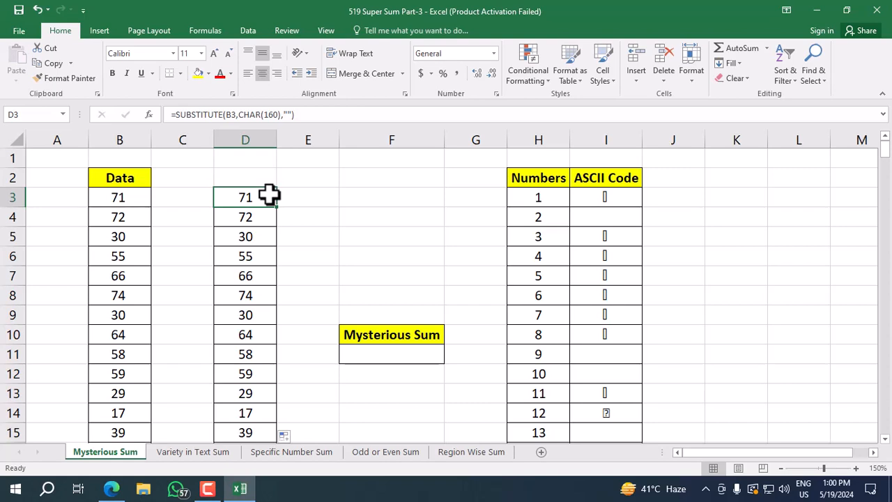
pyautogui.doubleClick(269, 195)
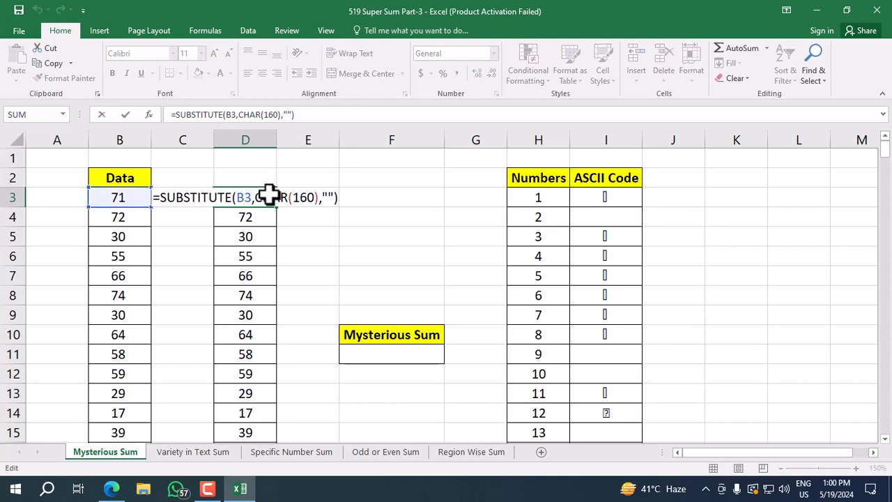
pyautogui.write('+0')
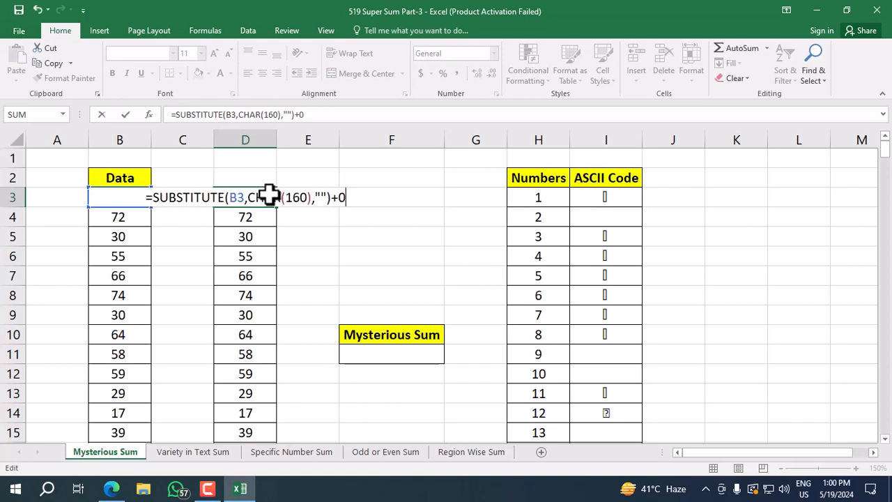
pyautogui.press('Return')
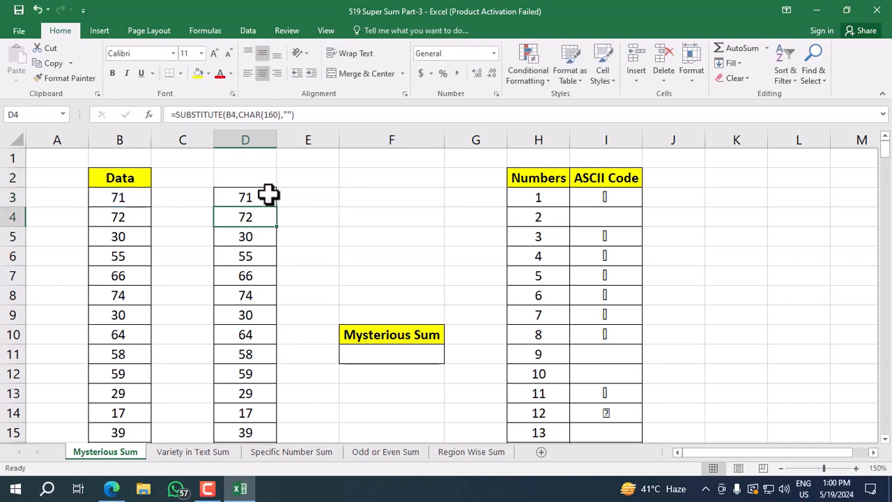
pyautogui.click(269, 196)
pyautogui.moveTo(277, 207); pyautogui.dragTo(271, 338)
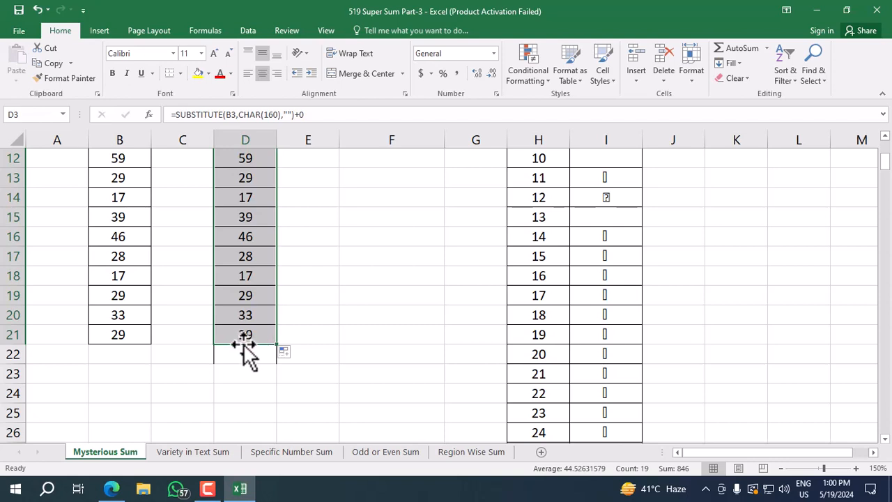
# Step: Total the converted values in D22 with =SUM(D3:D21)
pyautogui.click(247, 356)
pyautogui.write('=sum')
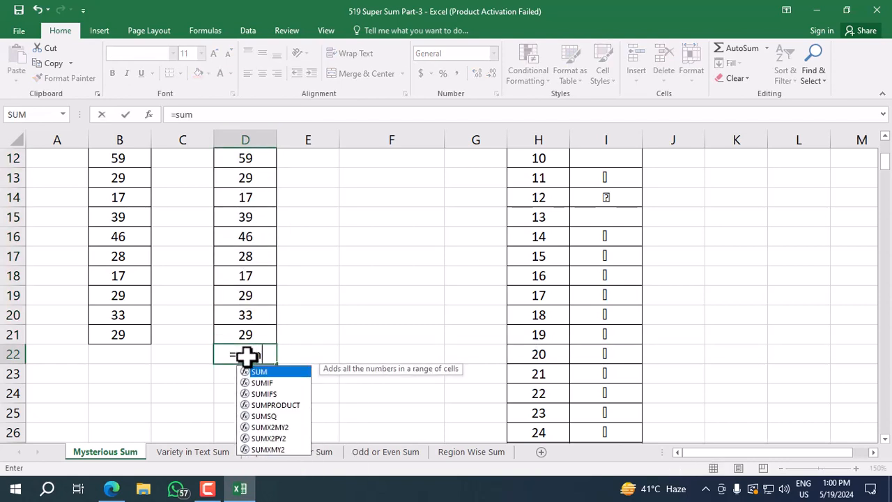
pyautogui.press('Tab')
pyautogui.press('Up')
pyautogui.hotkey('ctrl', 'shift', 'Up')
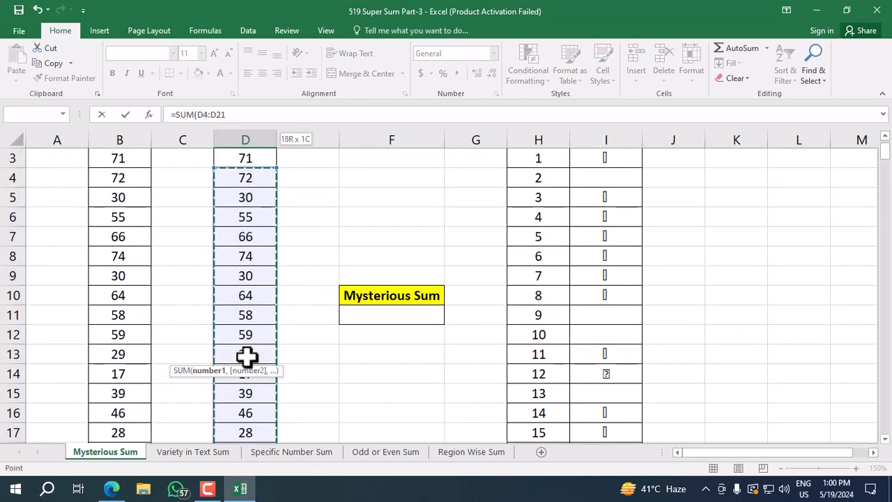
pyautogui.press('Return')
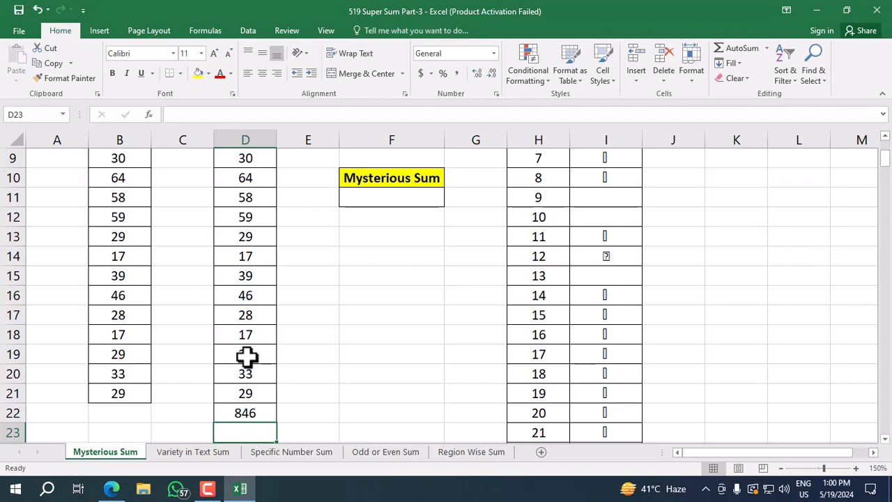
# Step: Undo the total in D22 and the +0 added to the SUBSTITUTE formulas in column D
pyautogui.hotkey('ctrl', 'Up')
pyautogui.hotkey('ctrl', 'Up')
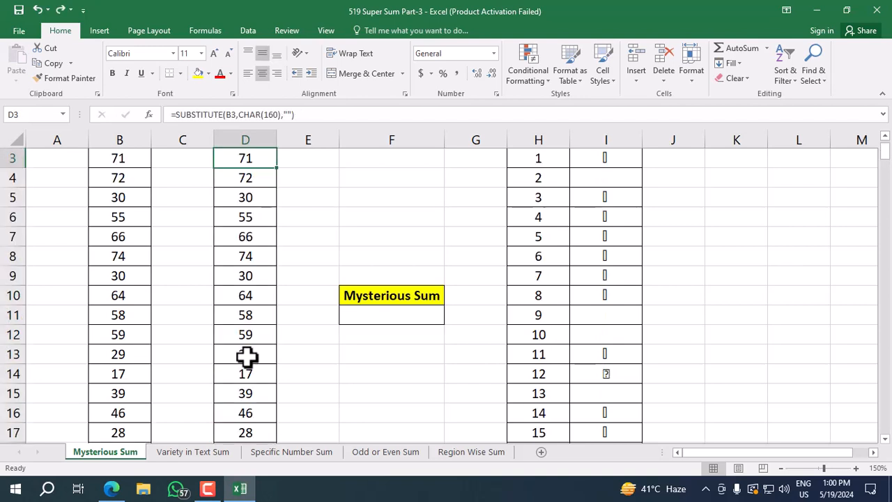
pyautogui.scroll(1, 247, 356)
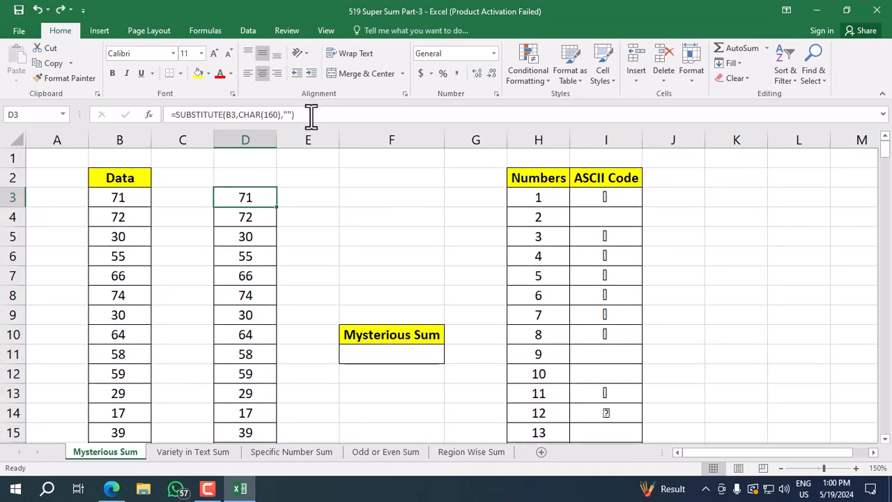
# Step: Prefix the SUBSTITUTE formula in D3 with a double minus (--) to make it numeric, and fill it down to D21
pyautogui.doubleClick(244, 196)
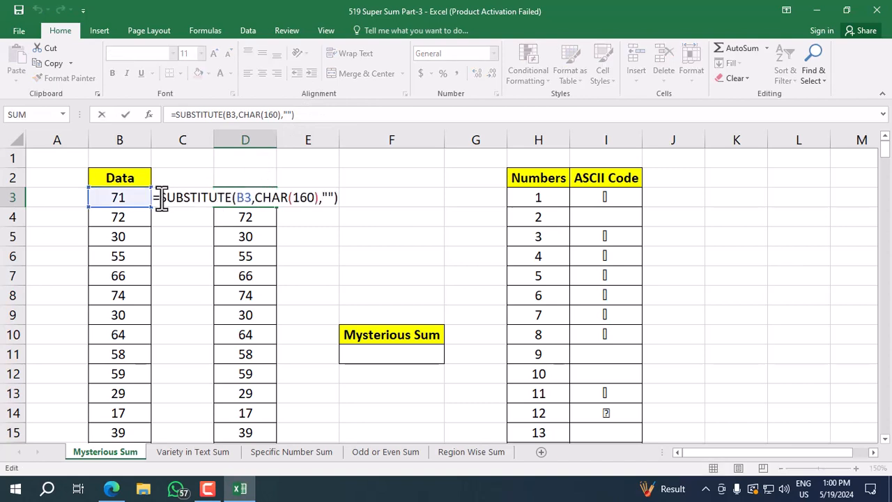
pyautogui.press('Return')
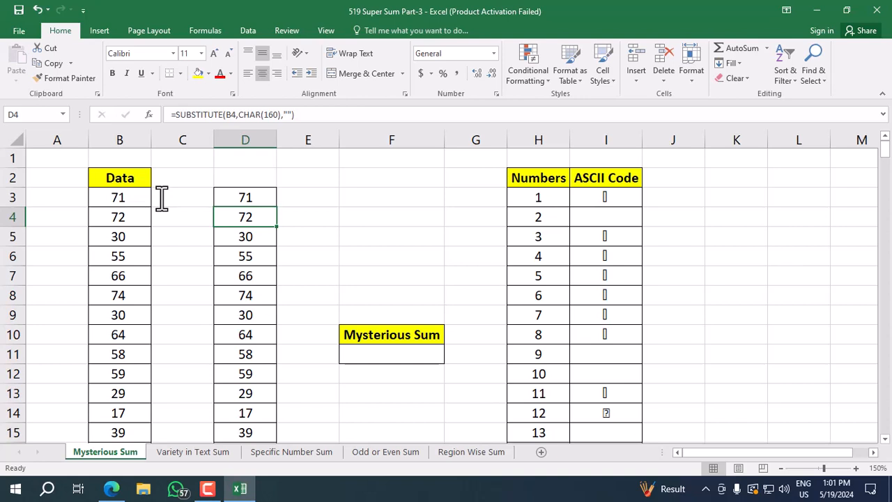
pyautogui.click(233, 195)
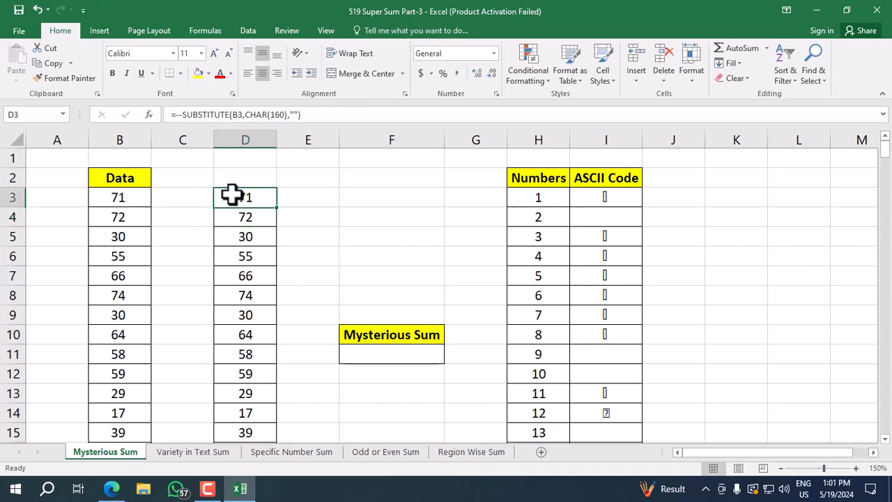
pyautogui.doubleClick(278, 207)
pyautogui.scroll(-3, 251, 227)
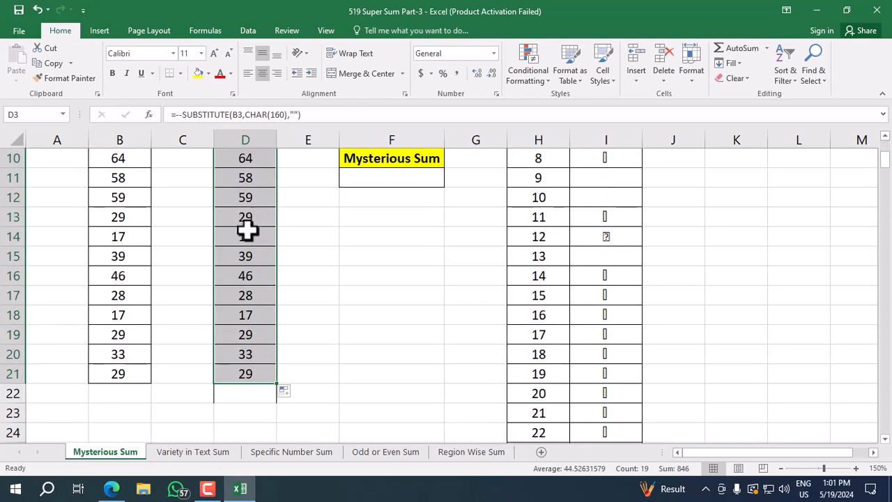
# Step: Total the converted column in the Mysterious Sum cell F11 with =SUM(D3:D21)
pyautogui.scroll(3, 246, 230)
pyautogui.click(362, 354)
pyautogui.write('=')
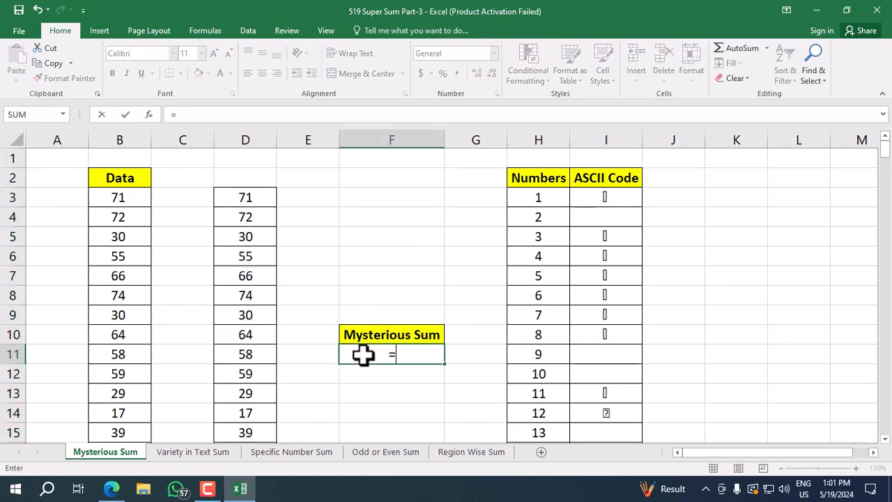
pyautogui.write('sum')
pyautogui.press('Tab')
pyautogui.click(260, 197)
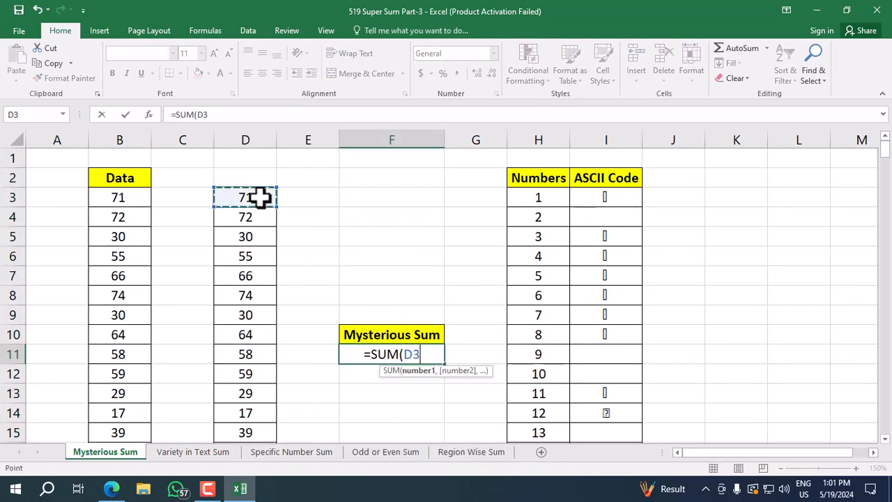
pyautogui.hotkey('ctrl', 'shift', 'Down')
pyautogui.write(')')
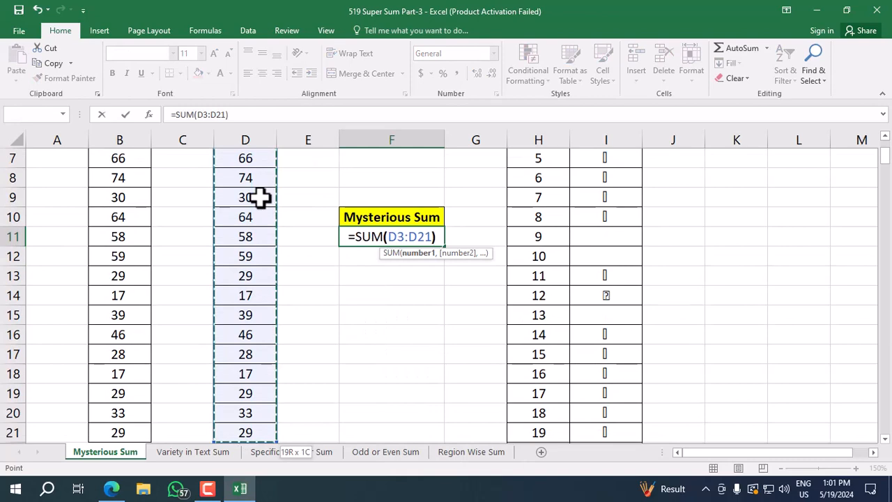
pyautogui.press('Return')
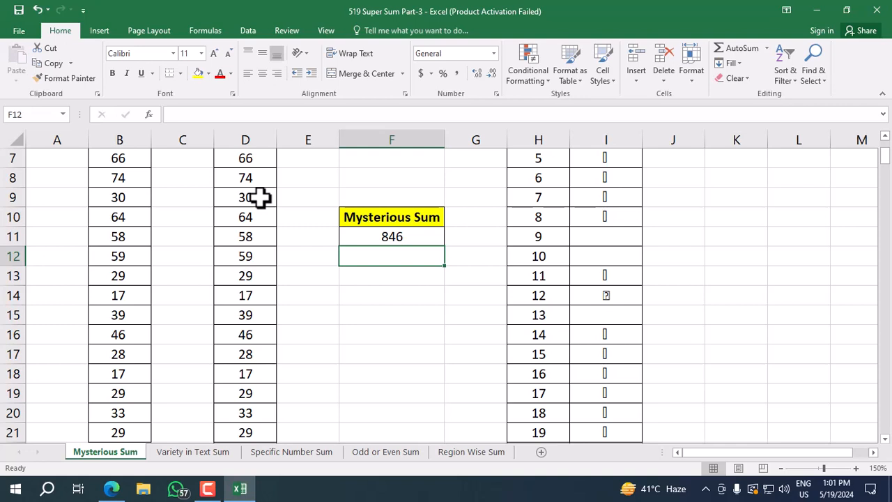
# Step: On the Variety in Text Sum sheet, enter the array formula =SUM(--(B4:B20)) in D7
pyautogui.scroll(2, 230, 201)
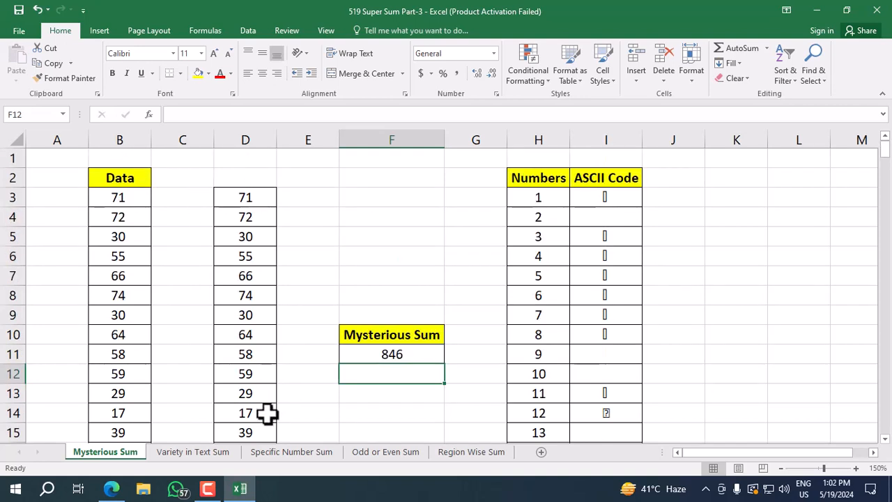
pyautogui.click(223, 453)
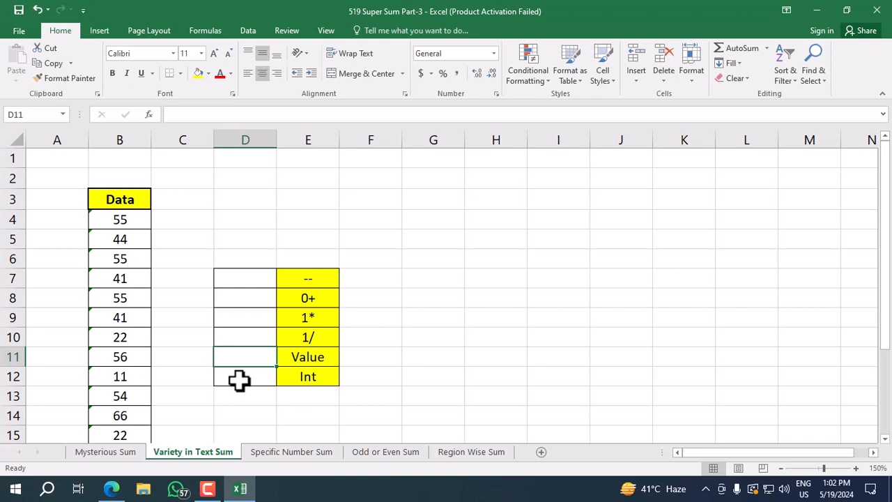
pyautogui.click(244, 280)
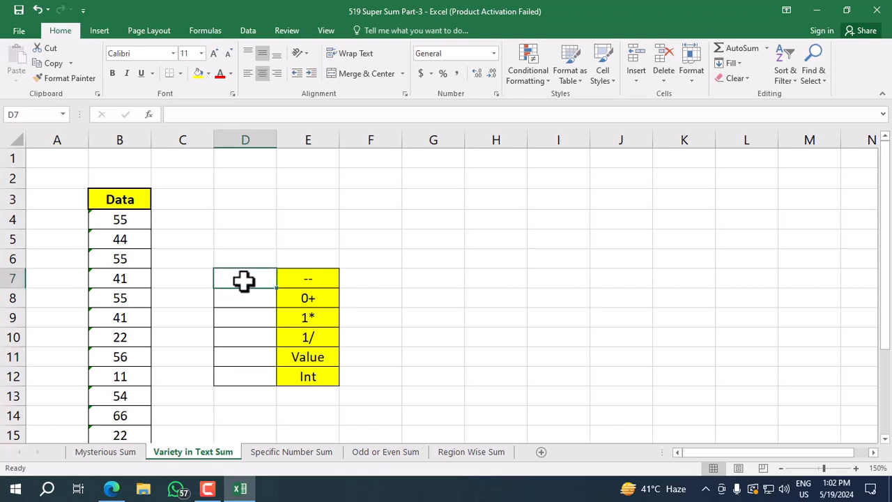
pyautogui.write('=sum')
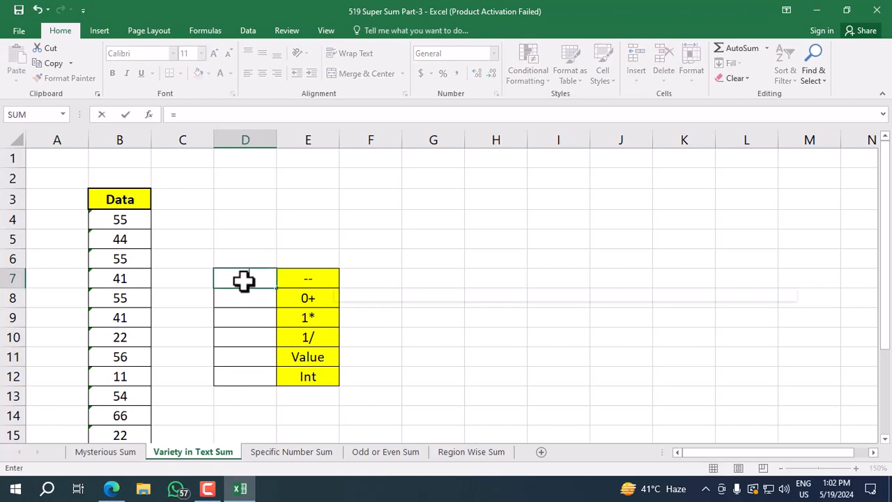
pyautogui.press('Tab')
pyautogui.write('--(')
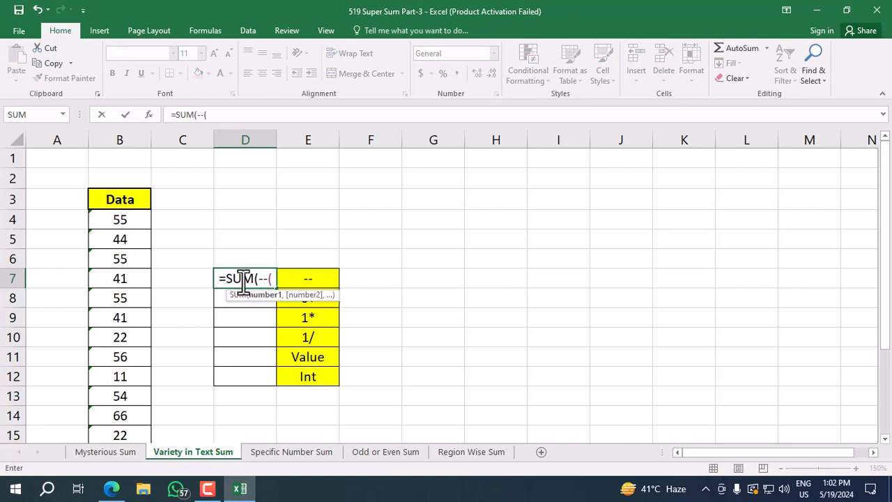
pyautogui.click(143, 217)
pyautogui.hotkey('ctrl', 'shift', 'Down')
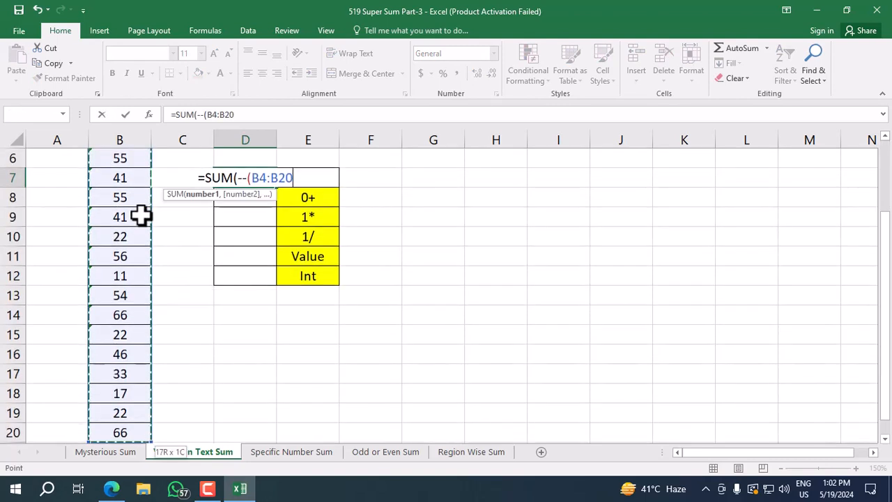
pyautogui.write(')')
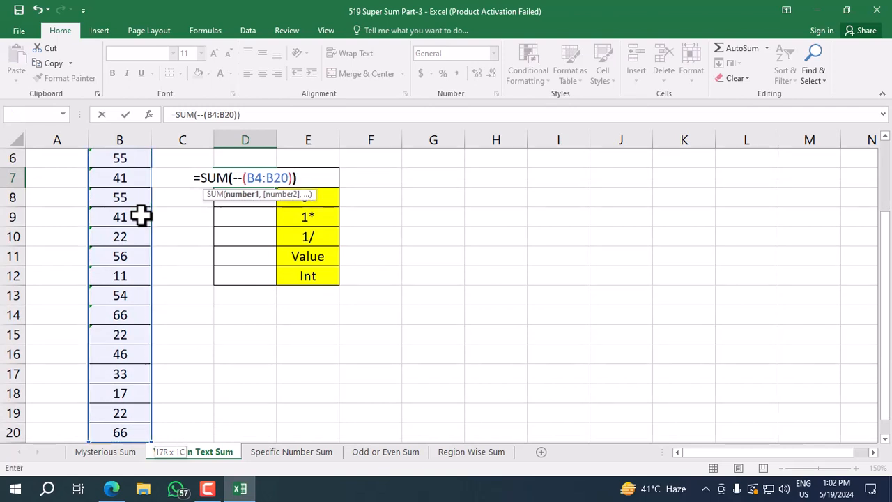
pyautogui.write(')')
pyautogui.hotkey('ctrl', 'shift', 'Return')
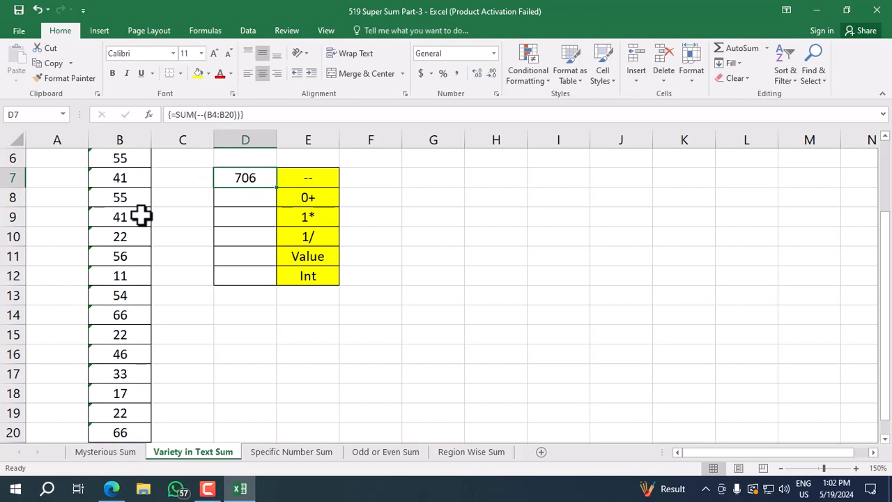
# Step: Enter the array formula =SUM((B4:B20)+0) in D8, beside the 0+ label
pyautogui.press('Down')
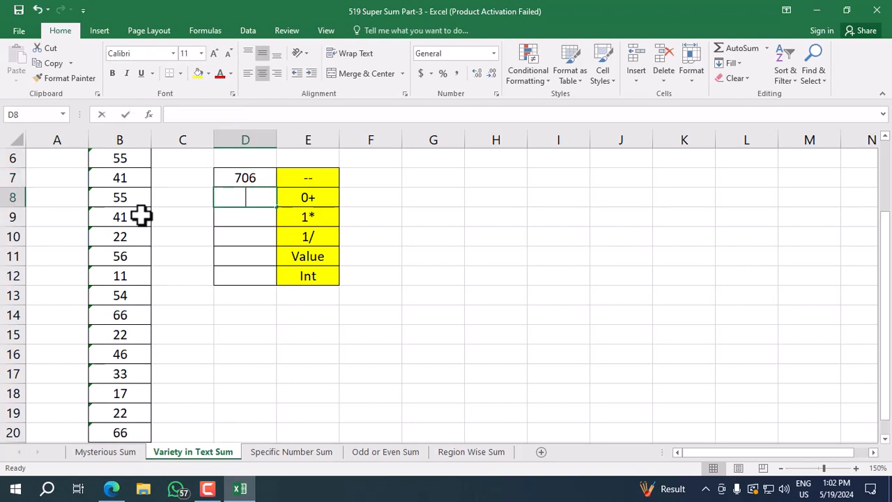
pyautogui.write('=sum')
pyautogui.press('Tab')
pyautogui.click(141, 217)
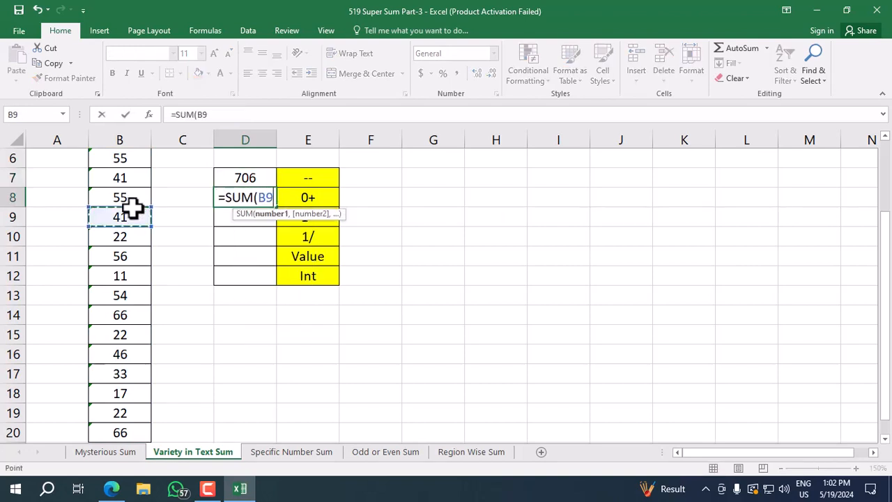
pyautogui.hotkey('ctrl', 'Up')
pyautogui.press('Down')
pyautogui.hotkey('ctrl', 'shift', 'Down')
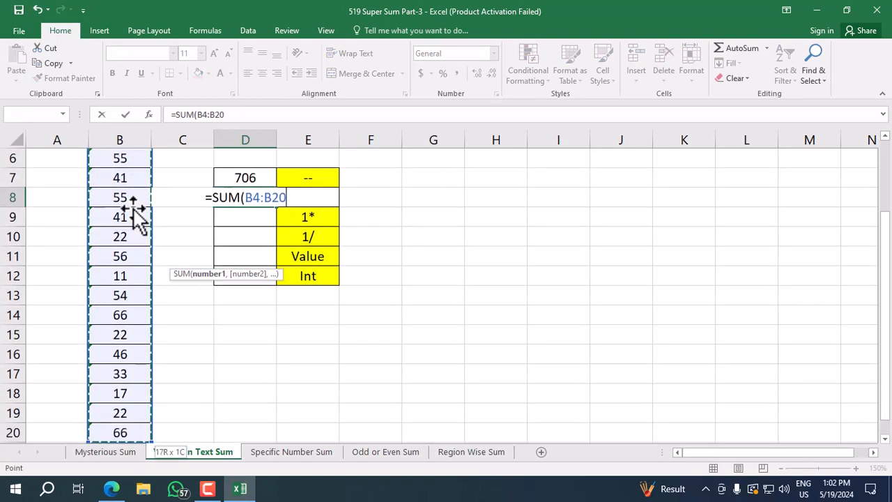
pyautogui.write(')')
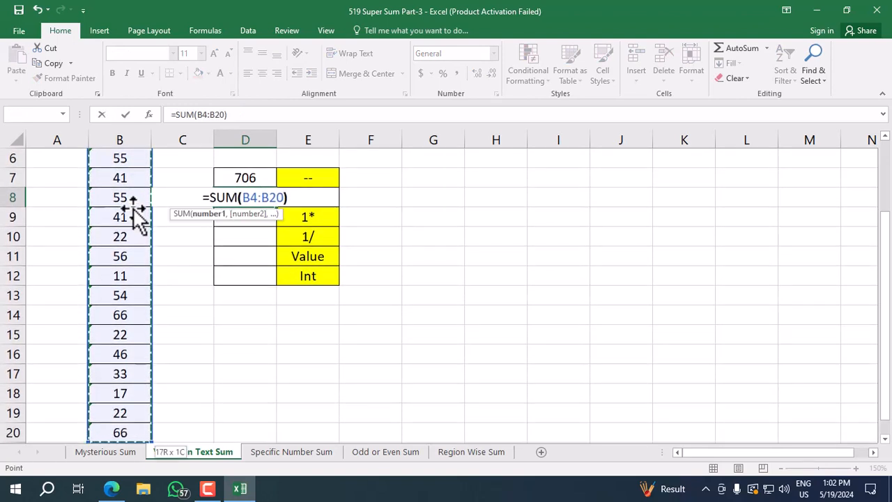
pyautogui.write('+')
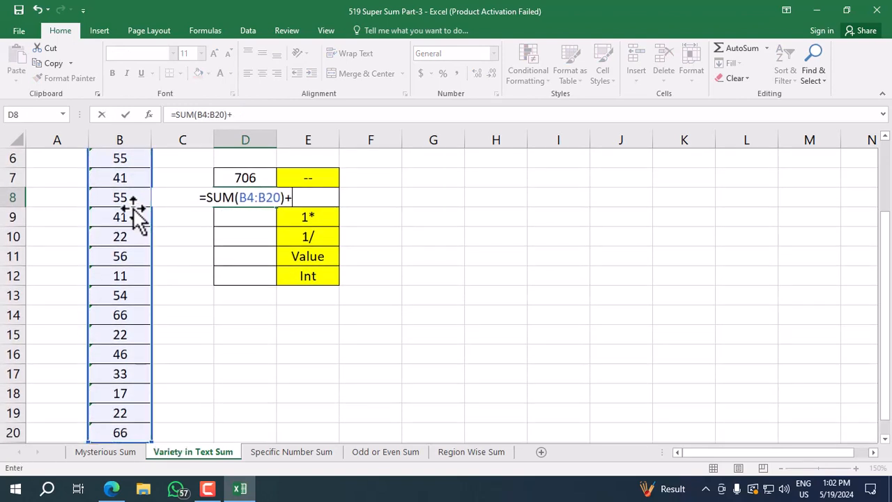
pyautogui.write('0)')
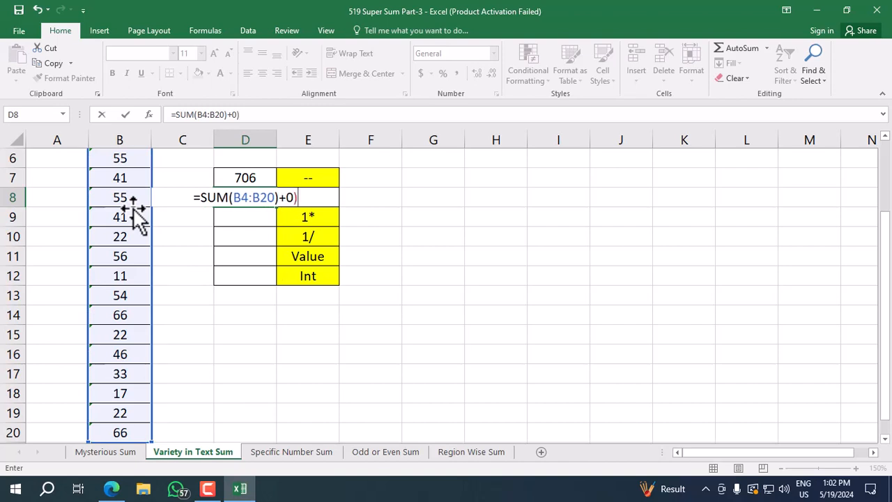
pyautogui.click(234, 198)
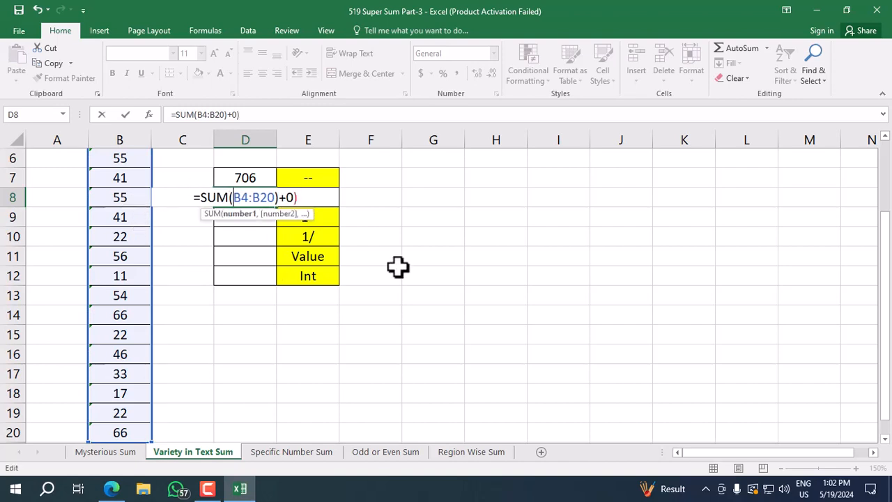
pyautogui.write('(')
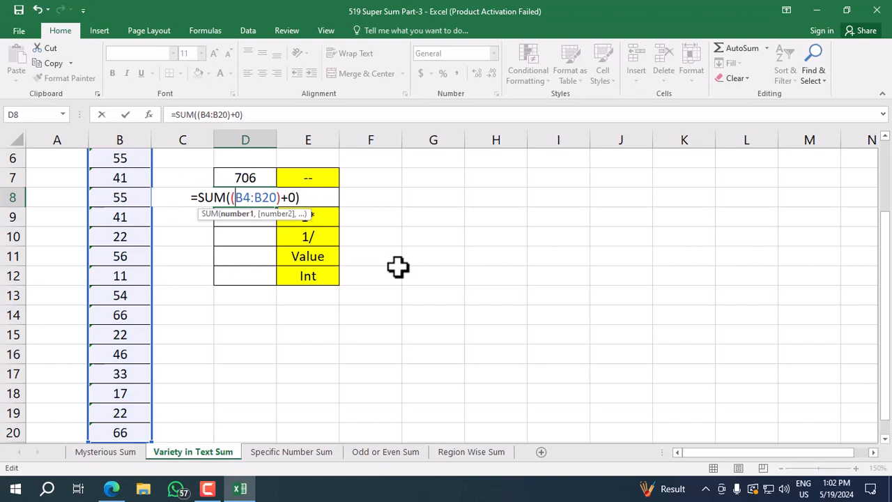
pyautogui.hotkey('ctrl', 'shift', 'Return')
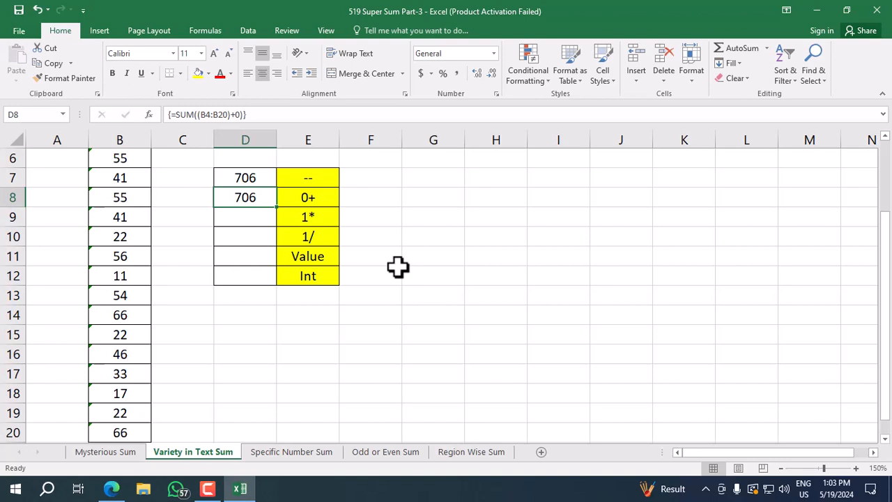
# Step: Enter the array formula =SUM((B4:B20)*1) in D9, beside the 1* label
pyautogui.press('Down')
pyautogui.write('=sum')
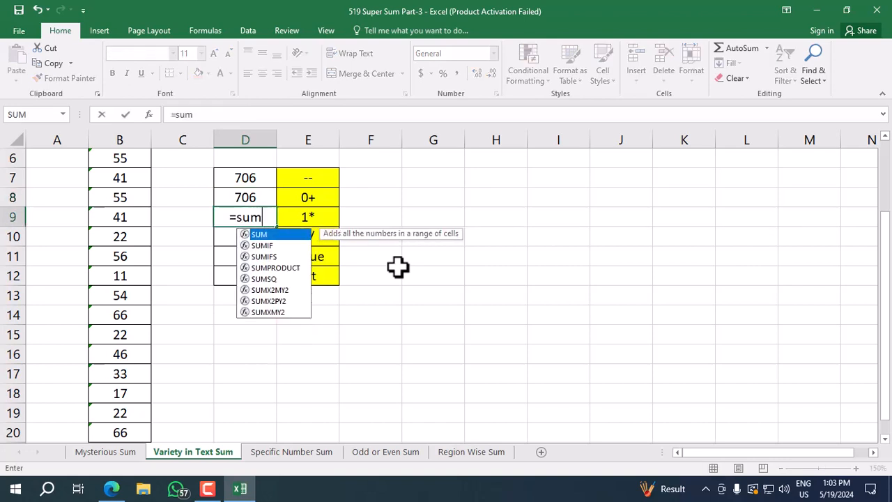
pyautogui.press('Tab')
pyautogui.write('(')
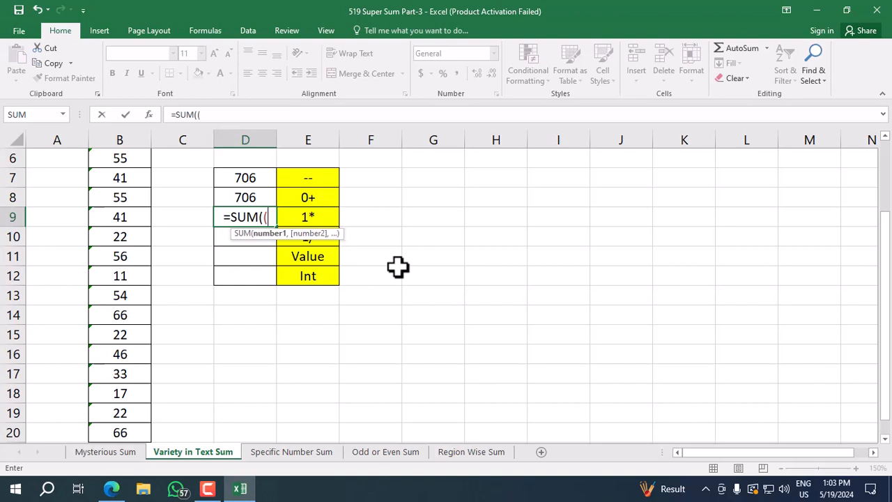
pyautogui.click(120, 219)
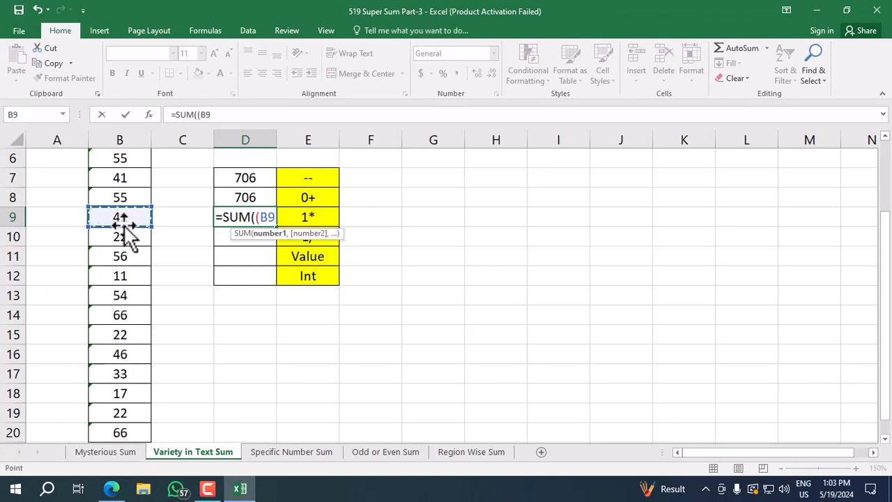
pyautogui.hotkey('ctrl', 'Up')
pyautogui.press('Down')
pyautogui.hotkey('ctrl', 'shift', 'Down')
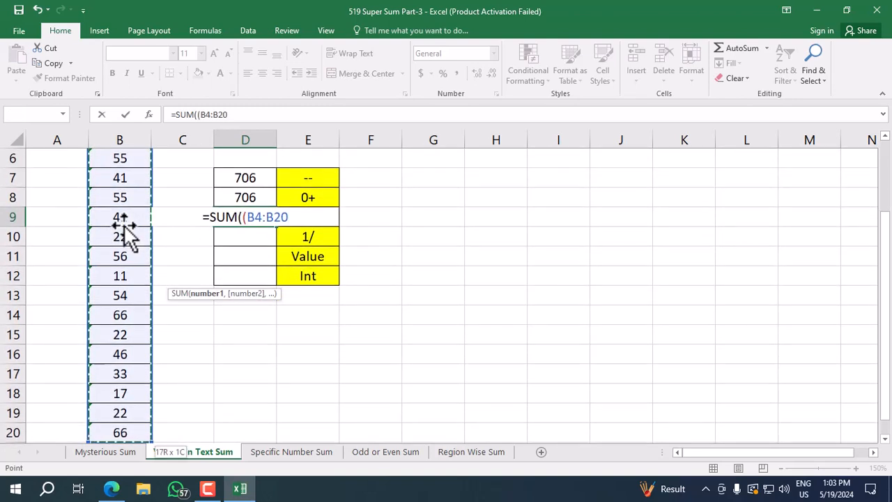
pyautogui.write(')')
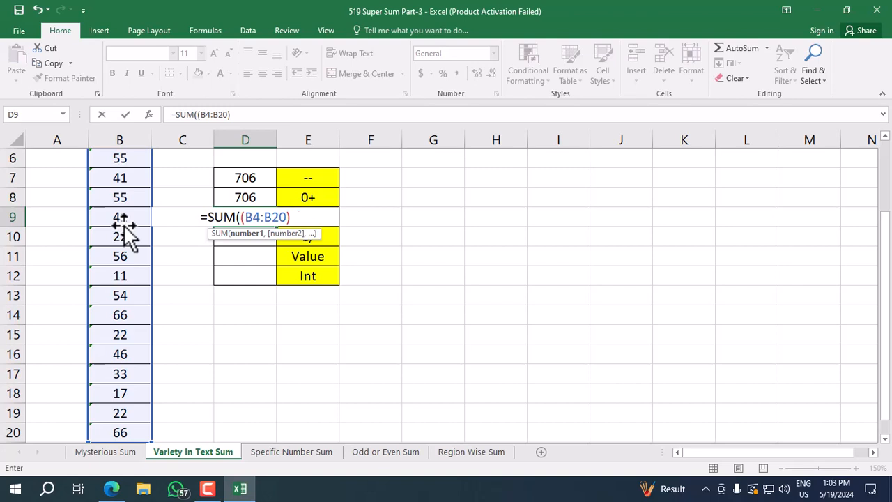
pyautogui.write('*1)')
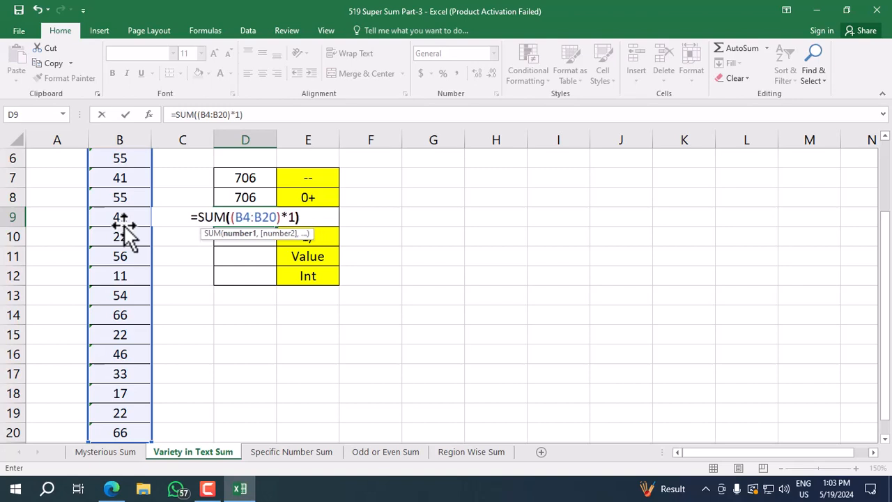
pyautogui.hotkey('ctrl', 'shift', 'Return')
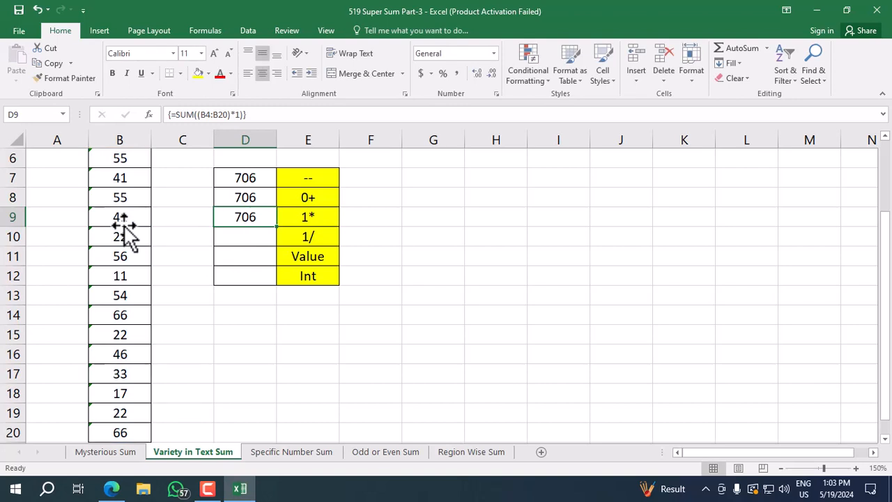
# Step: Enter the array formula =SUM((B4:B20)*1) in D10, beside the 1/ label
pyautogui.press('Down')
pyautogui.write('=sum')
pyautogui.press('Tab')
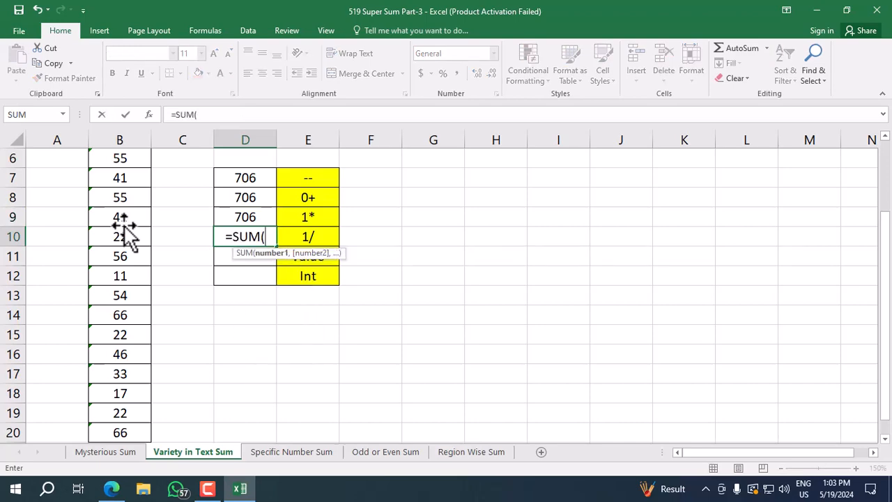
pyautogui.click(119, 229)
pyautogui.hotkey('ctrl', 'Up')
pyautogui.press('Down')
pyautogui.hotkey('ctrl', 'shift', 'Down')
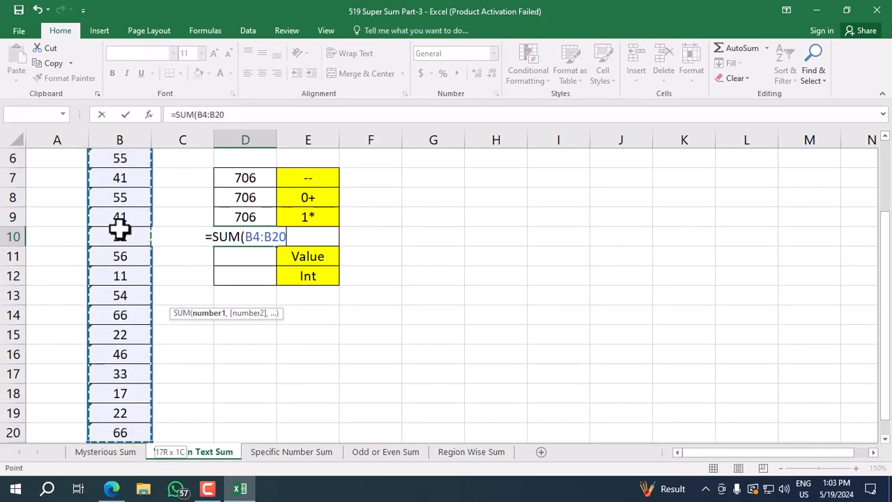
pyautogui.write(')')
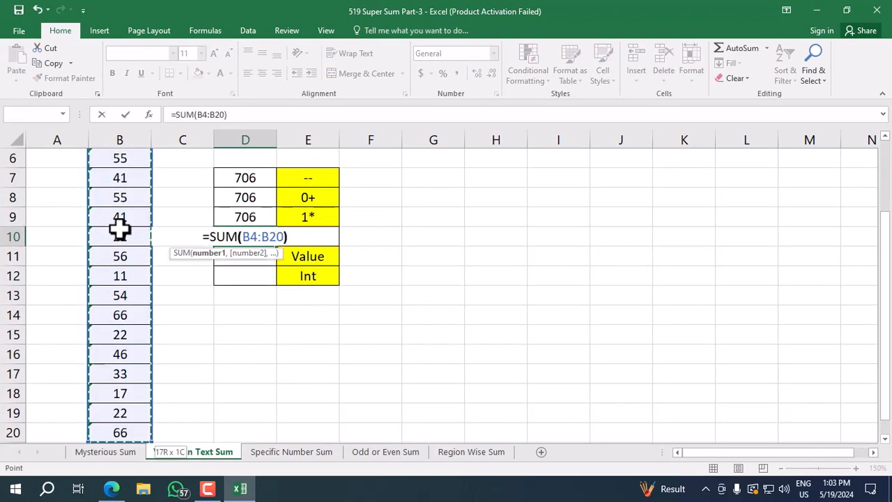
pyautogui.write('*1')
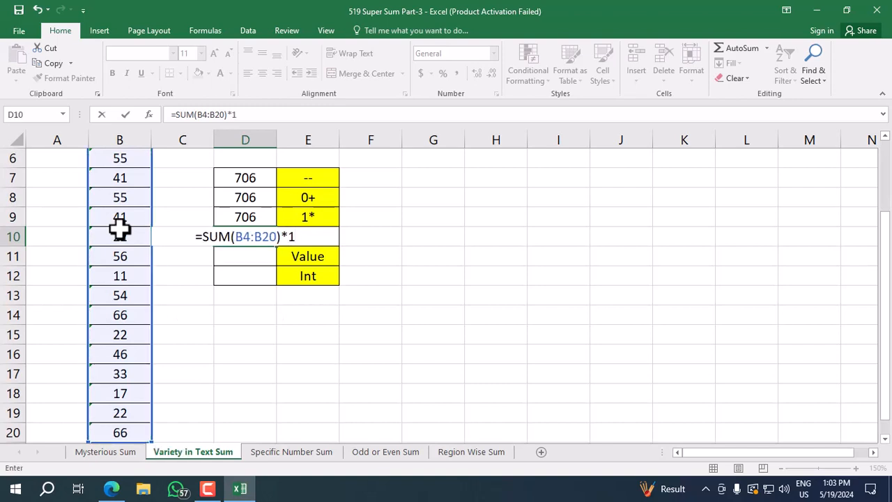
pyautogui.write(')')
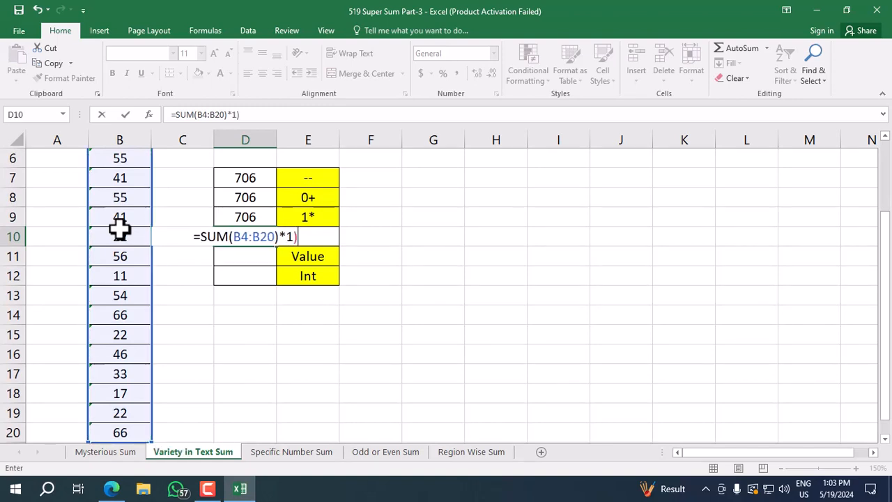
pyautogui.click(233, 237)
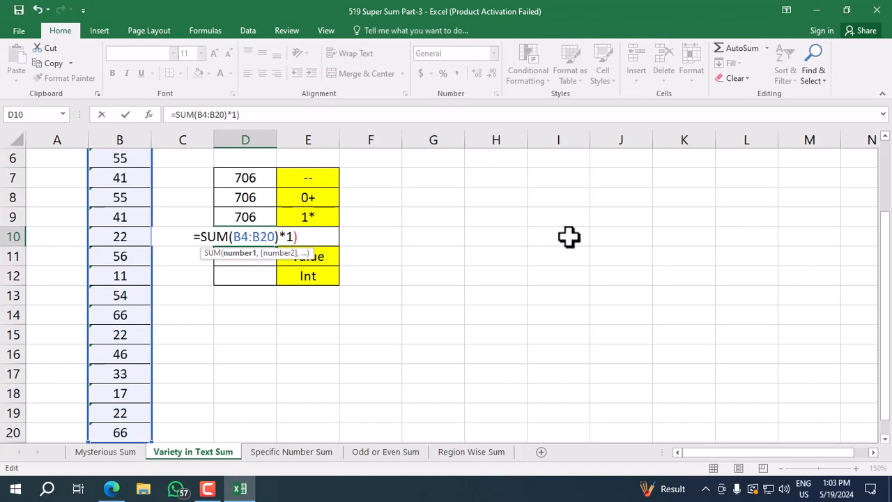
pyautogui.write('(')
pyautogui.hotkey('ctrl', 'shift', 'Return')
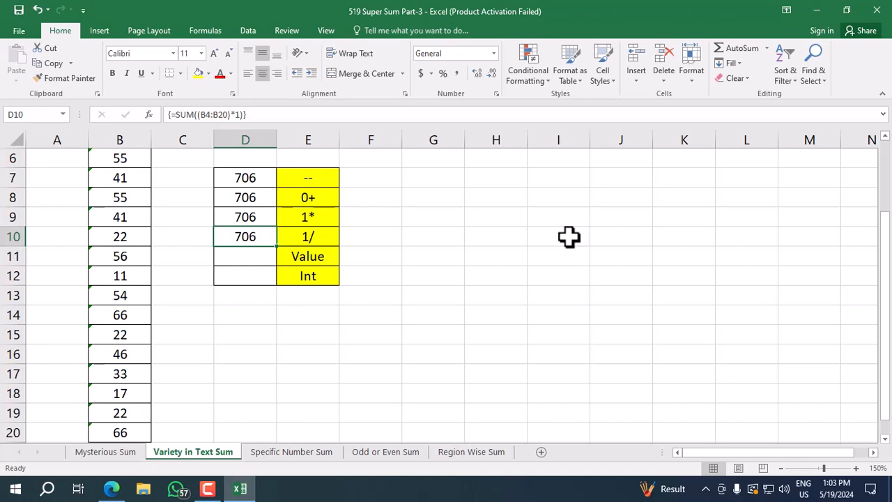
pyautogui.press('Down')
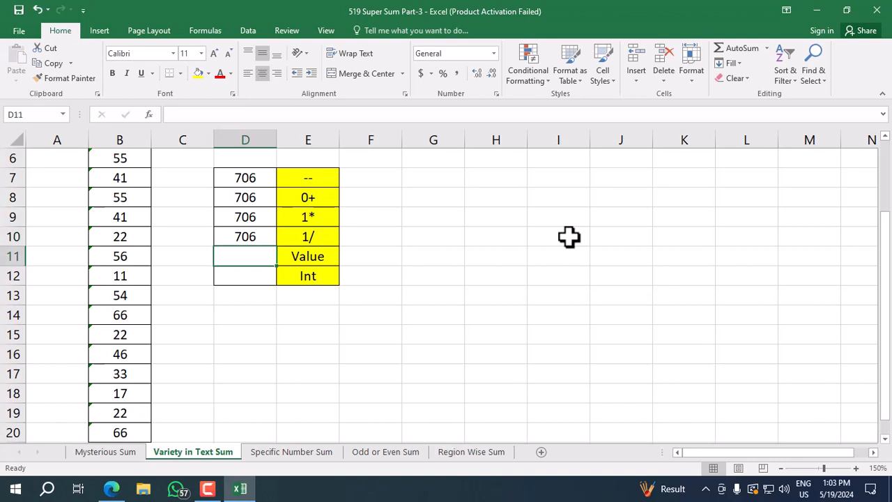
pyautogui.write('=sy')
pyautogui.press('Right')
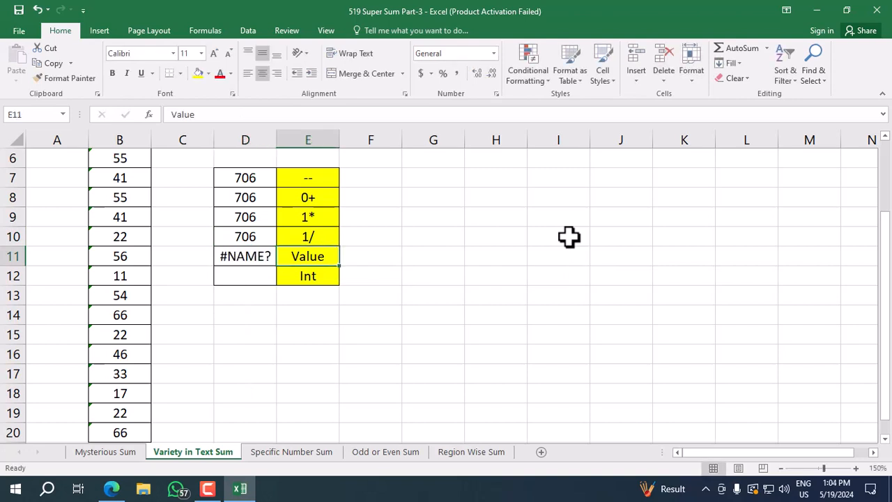
pyautogui.press('Left')
pyautogui.press('Left')
pyautogui.press('Right')
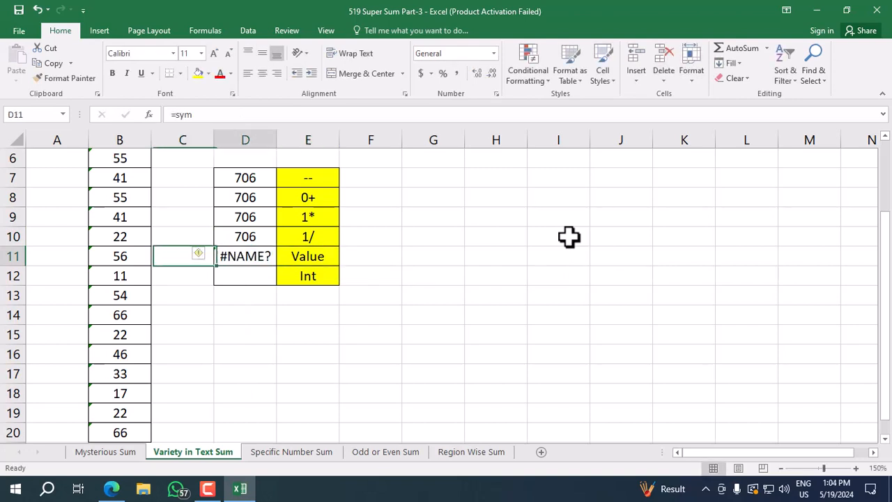
# Step: Enter the array formula =SUM(VALUE(B4:B20)) in D11, beside the Value label
pyautogui.write('=sum')
pyautogui.press('Tab')
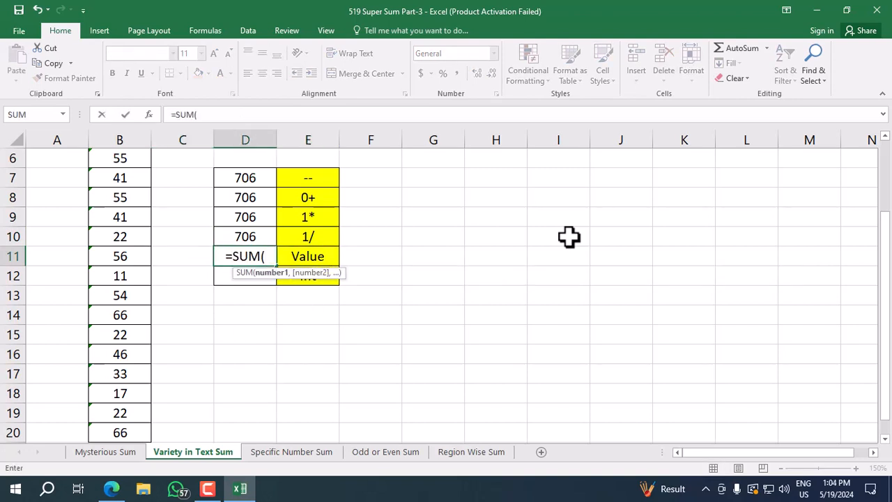
pyautogui.write('val')
pyautogui.press('Tab')
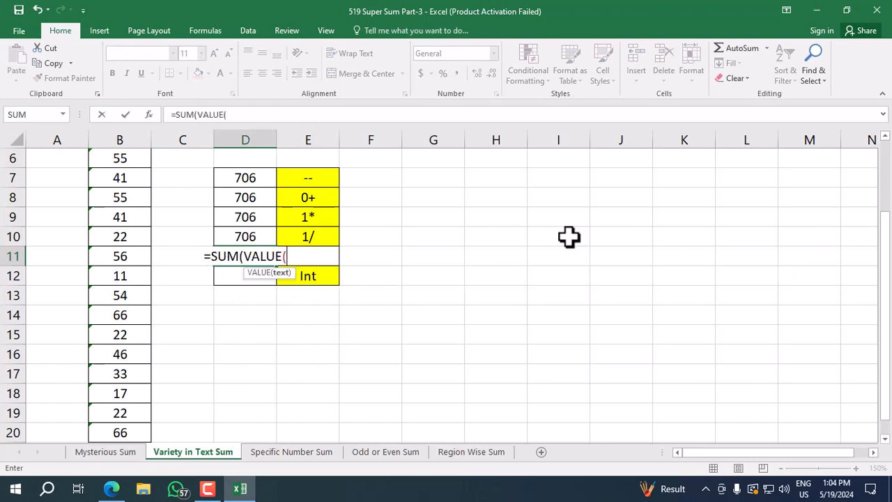
pyautogui.click(135, 236)
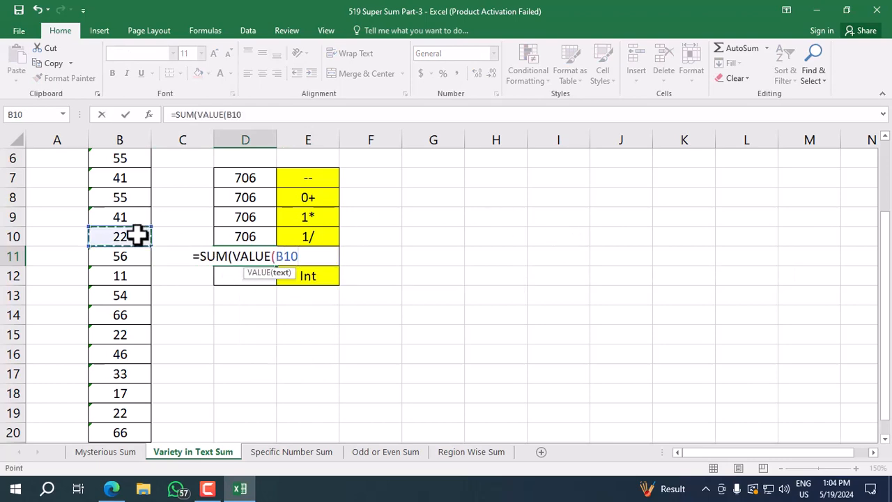
pyautogui.hotkey('ctrl', 'Up')
pyautogui.press('Down')
pyautogui.hotkey('ctrl', 'shift', 'Down')
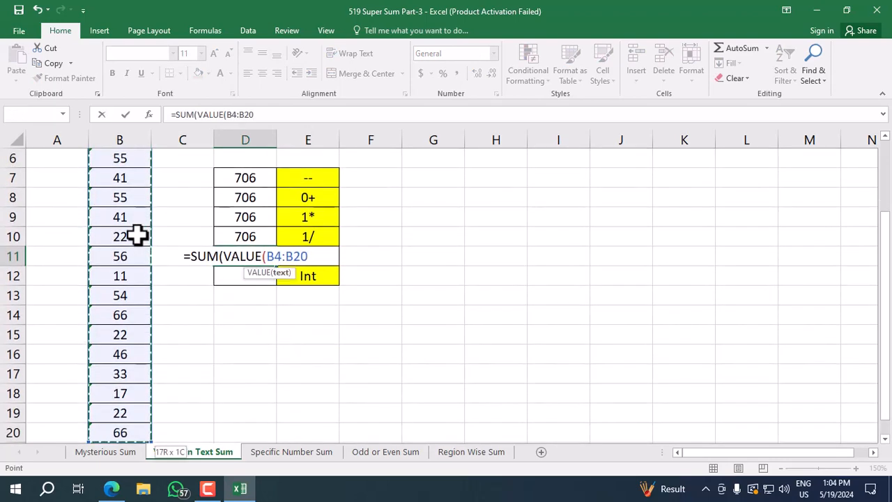
pyautogui.write('))')
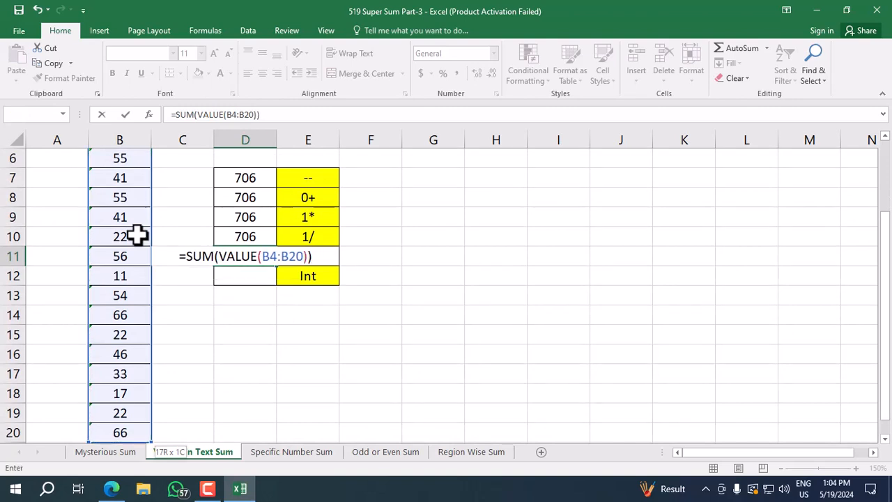
pyautogui.hotkey('ctrl', 'shift', 'Return')
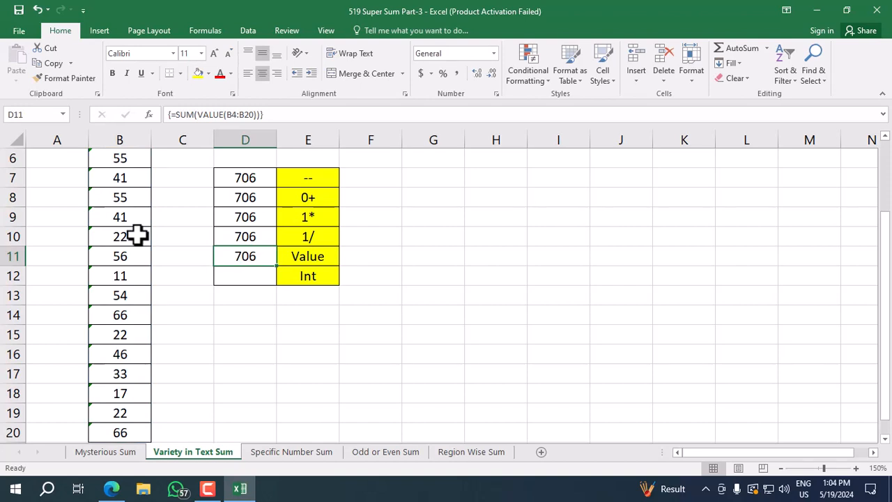
# Step: Enter the array formula =SUM(INT(B4:B20)) in D12, beside the Int label
pyautogui.press('Down')
pyautogui.write('=SUM(')
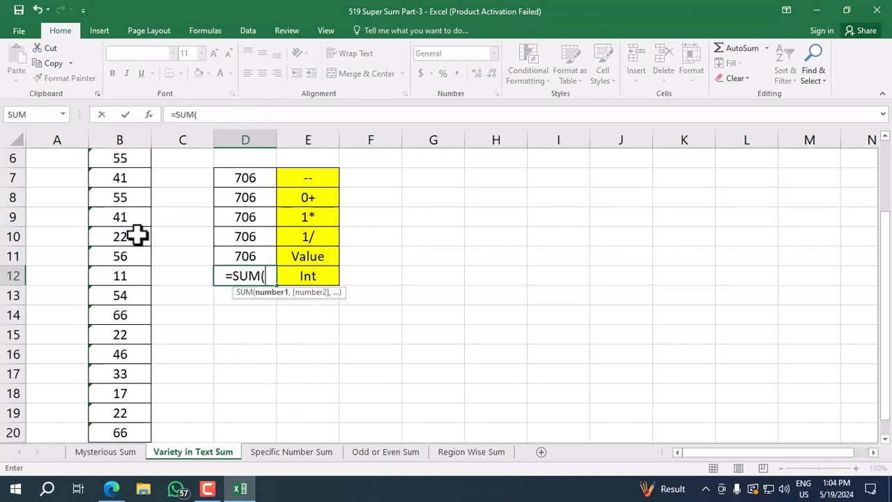
pyautogui.write('int')
pyautogui.press('Tab')
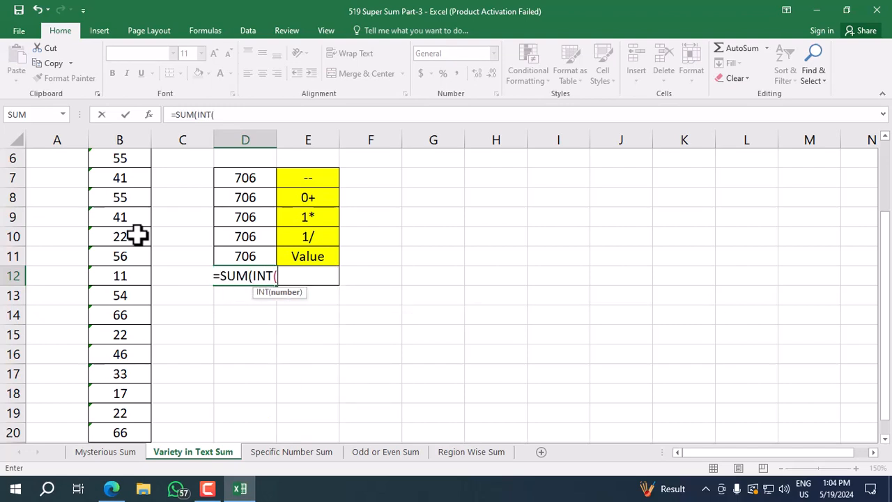
pyautogui.press('Left')
pyautogui.press('Left')
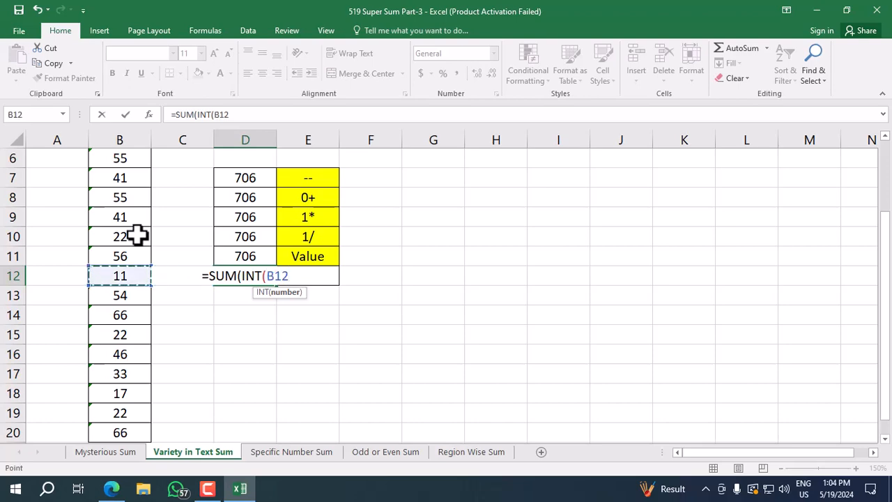
pyautogui.hotkey('ctrl', 'Up')
pyautogui.hotkey('ctrl', 'shift', 'Down')
pyautogui.hotkey('ctrl', 'shift', 'Up')
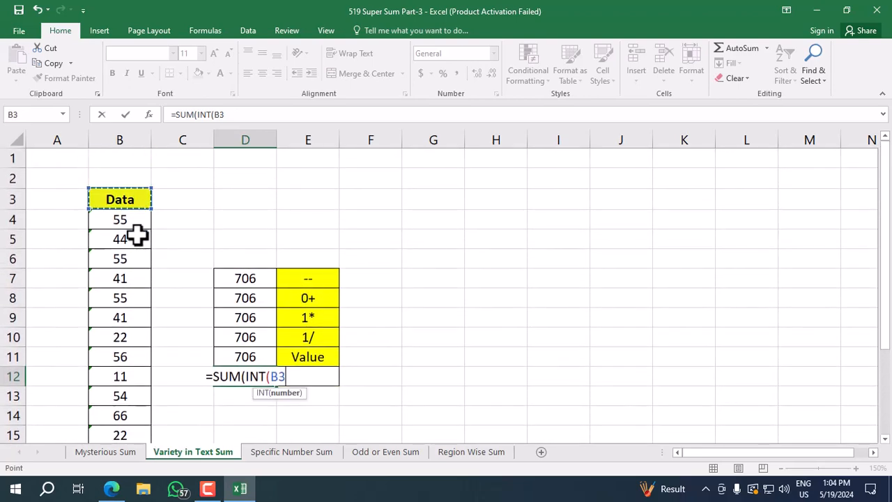
pyautogui.press('Down')
pyautogui.hotkey('ctrl', 'shift', 'Down')
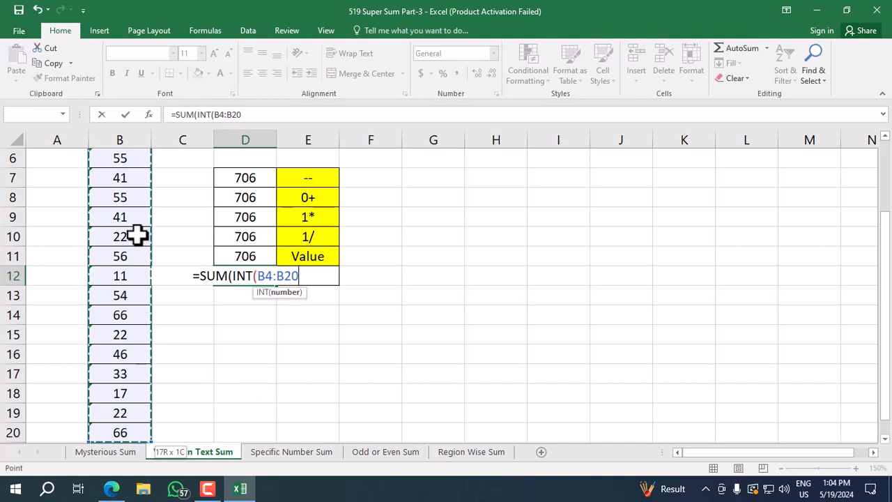
pyautogui.write('))')
pyautogui.hotkey('ctrl', 'shift', 'Return')
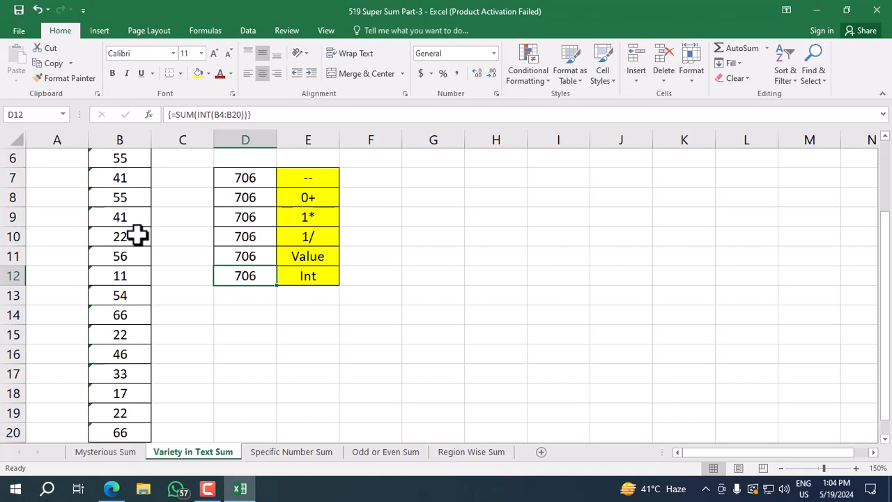
# Step: Switch to the Specific Number Sum sheet and look over the numbers in its Data column
pyautogui.click(317, 450)
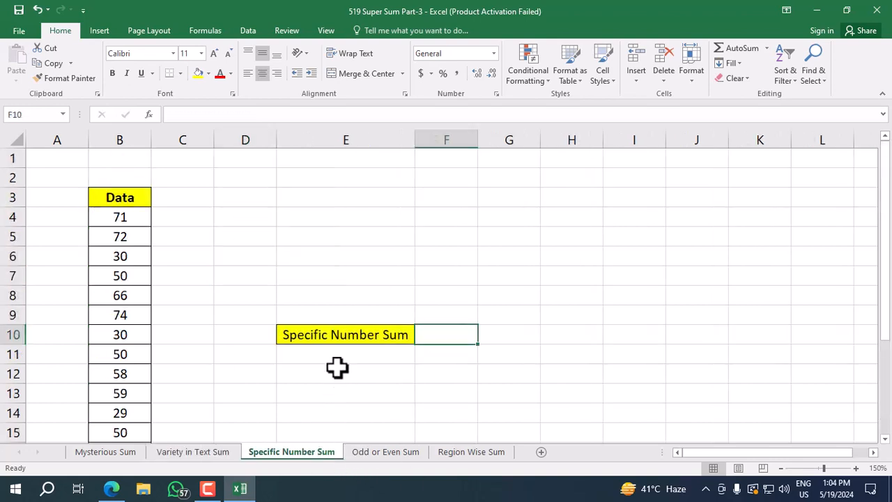
pyautogui.click(360, 270)
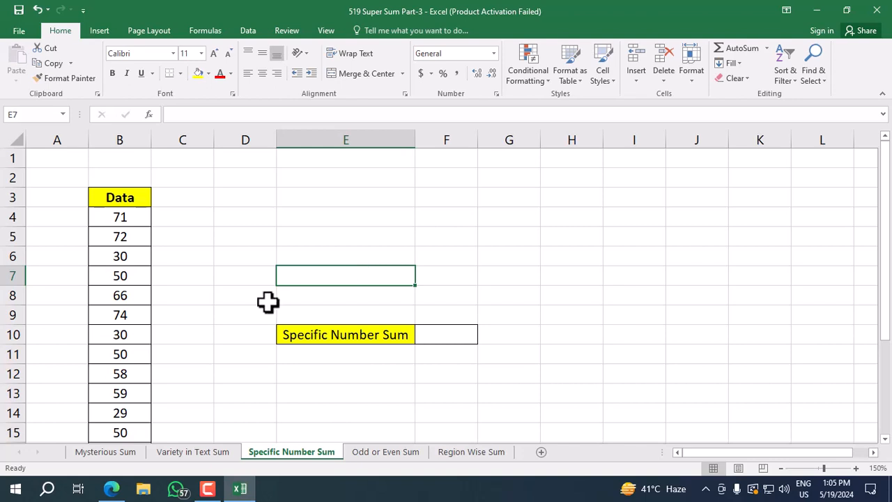
pyautogui.moveTo(133, 216); pyautogui.dragTo(119, 394)
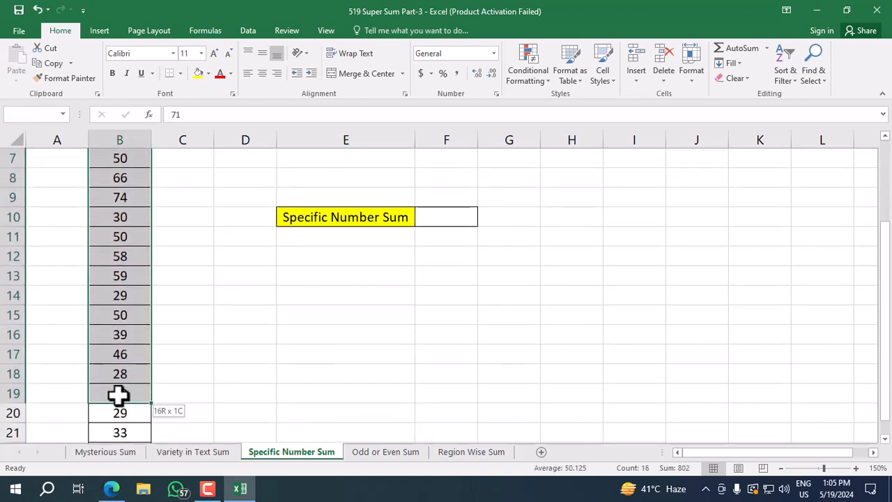
pyautogui.click(123, 313)
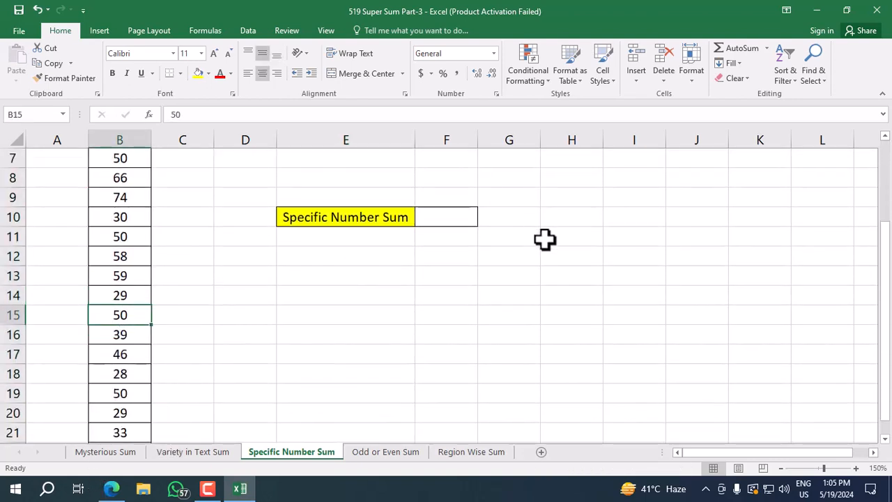
pyautogui.click(474, 288)
pyautogui.write('50')
pyautogui.press('Return')
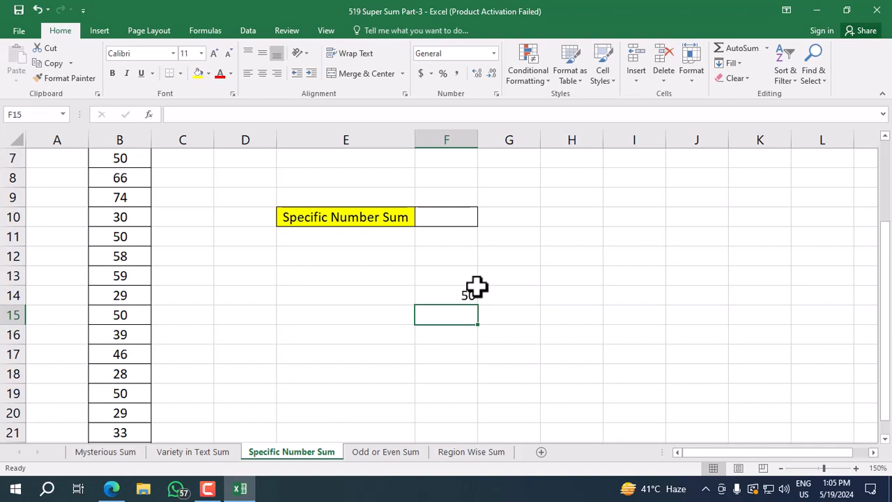
pyautogui.click(474, 287)
pyautogui.press('Delete')
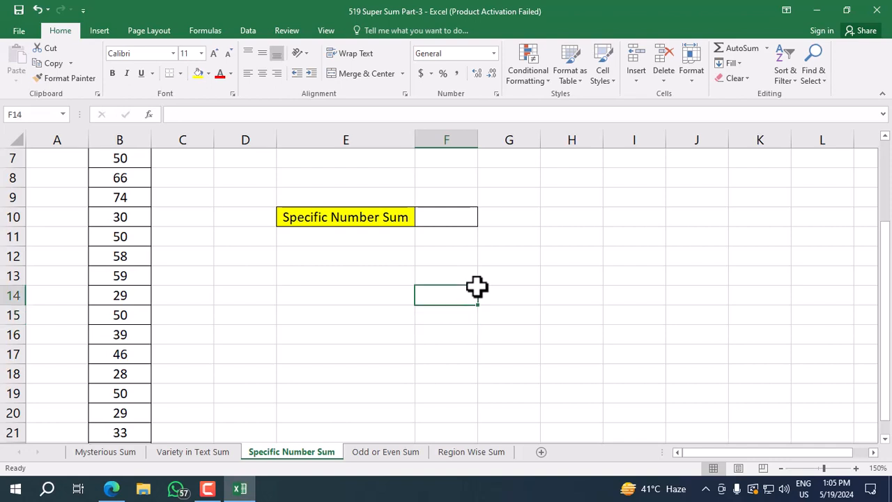
# Step: In F10, beside the Specific Number Sum label, begin a SUM formula with the absolute-reference condition ($B$4:$B$22=50)
pyautogui.scroll(2, 471, 289)
pyautogui.click(455, 332)
pyautogui.write('=sum')
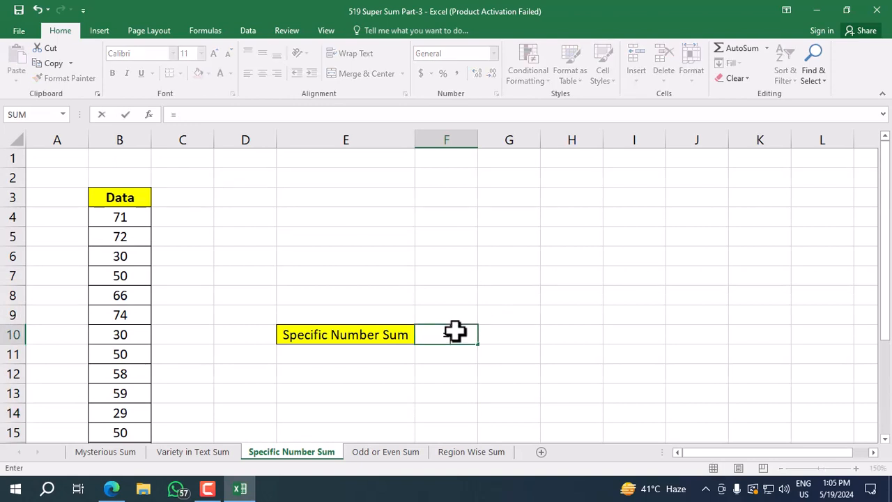
pyautogui.press('Tab')
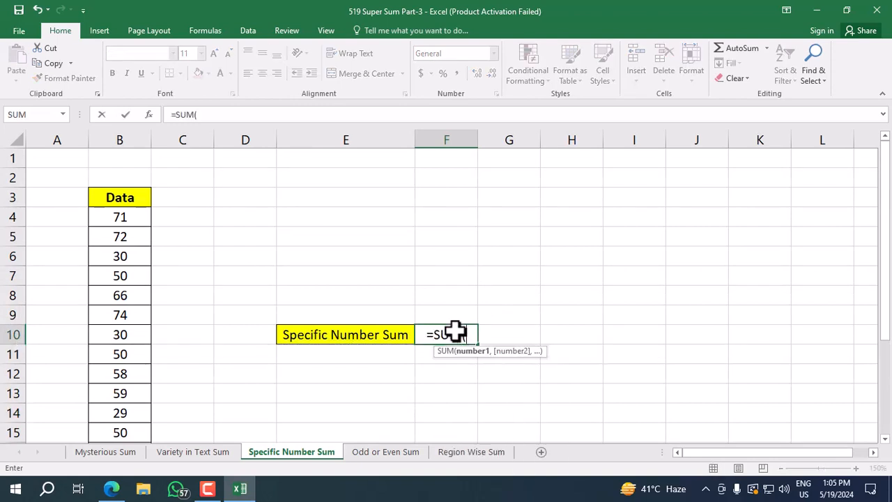
pyautogui.write('(')
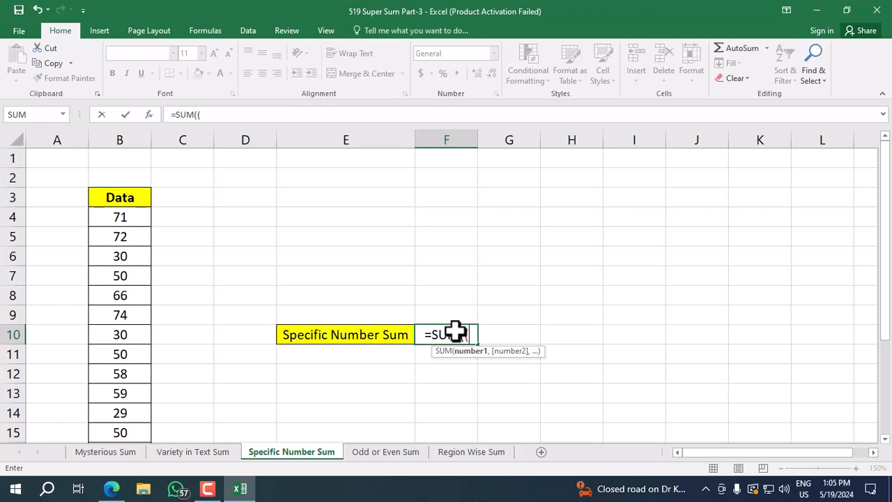
pyautogui.click(117, 217)
pyautogui.hotkey('ctrl', 'shift', 'Down')
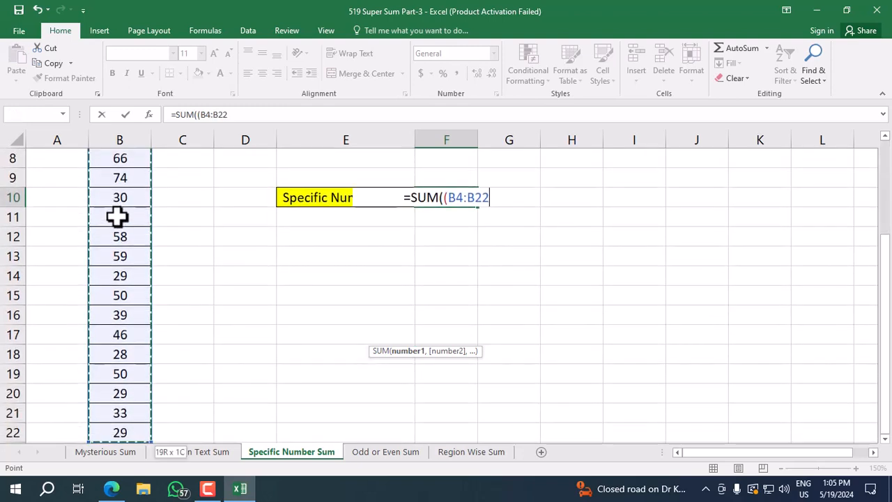
pyautogui.press('F4')
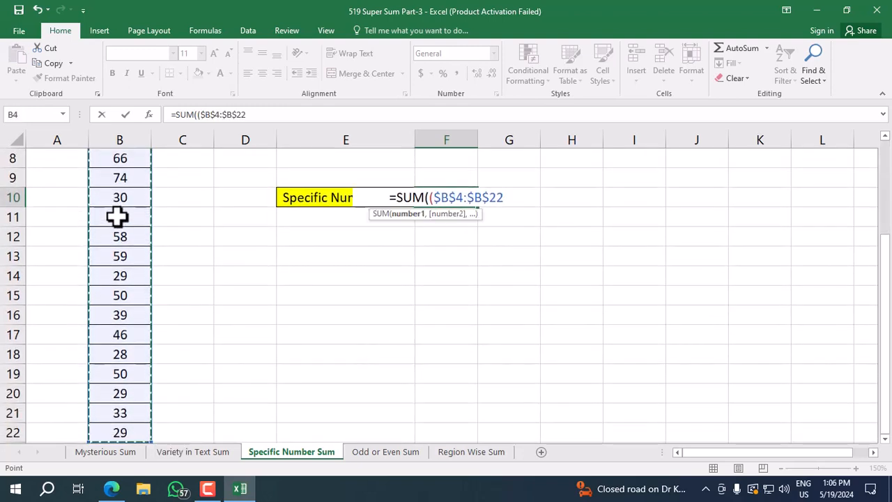
pyautogui.write('=50')
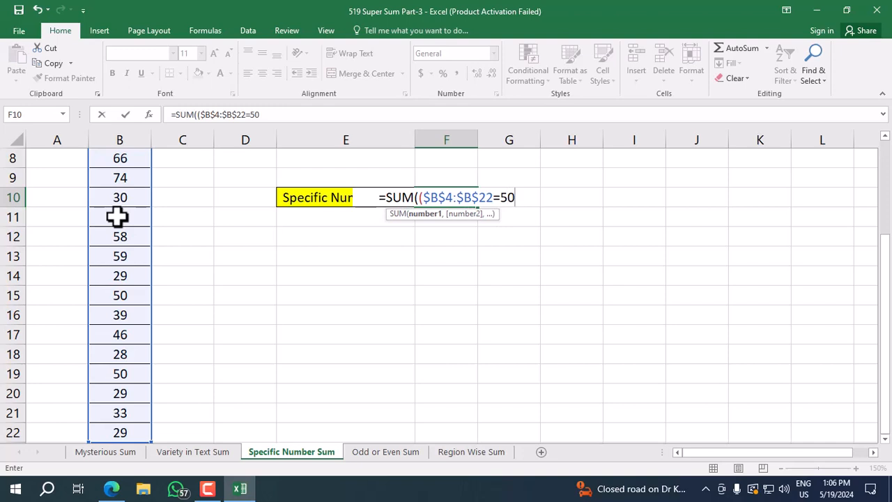
pyautogui.write(')')
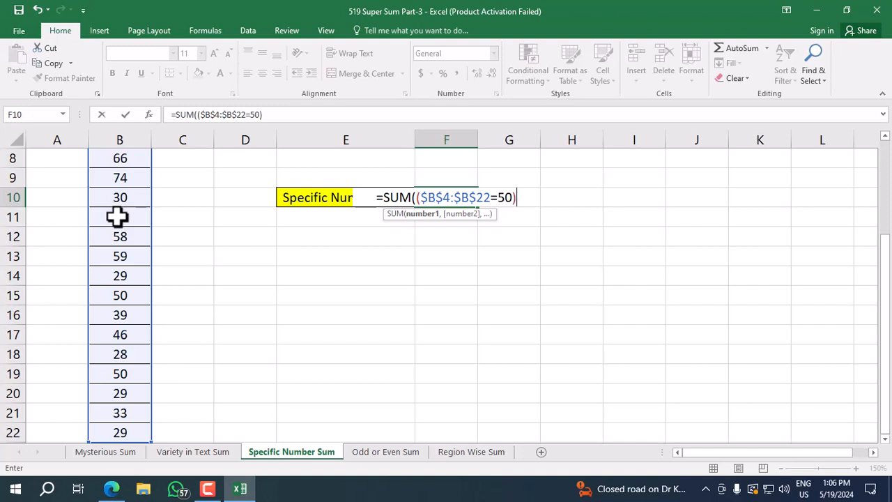
# Step: Multiply the condition by ($B$4:$B$22) and enter F10 as the array formula =SUM(($B$4:$B$22=50)*($B$4:$B$22))
pyautogui.write('*(')
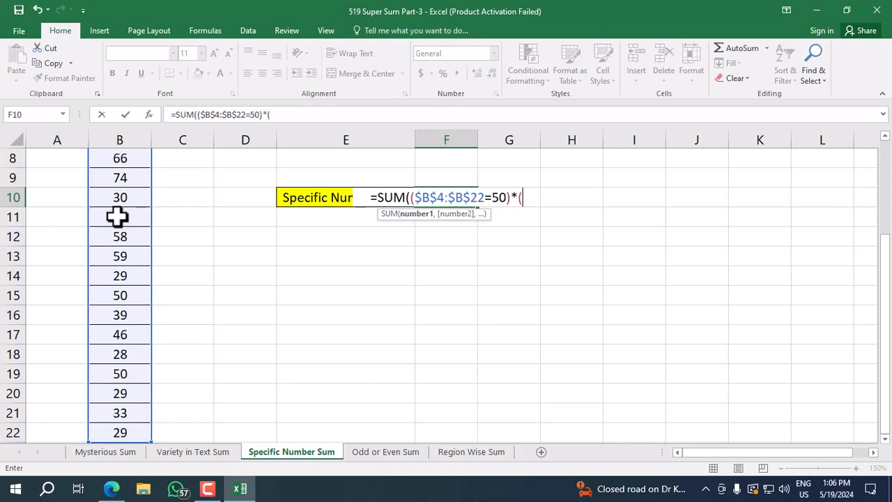
pyautogui.click(120, 228)
pyautogui.hotkey('ctrl', 'Up')
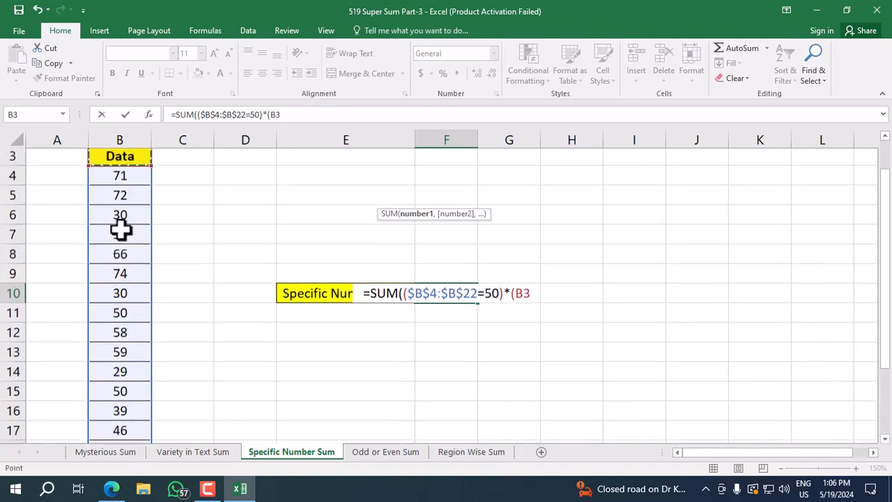
pyautogui.press('Down')
pyautogui.hotkey('ctrl', 'shift', 'Down')
pyautogui.press('F4')
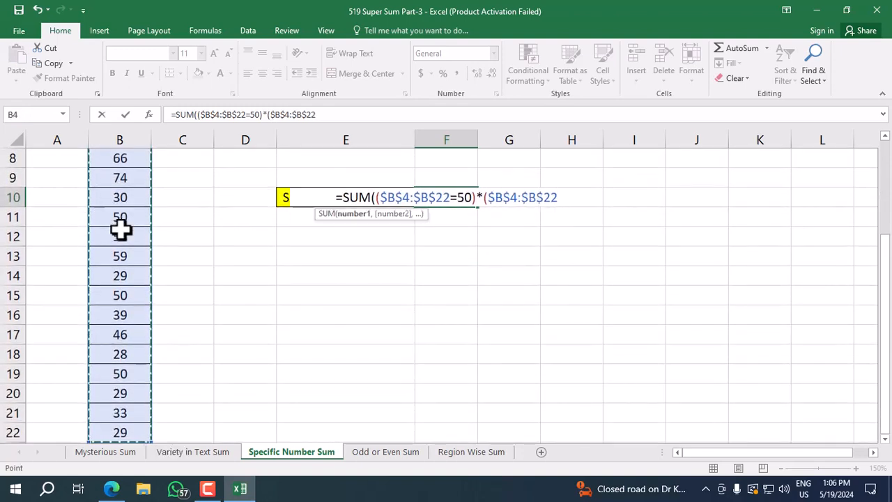
pyautogui.write('))')
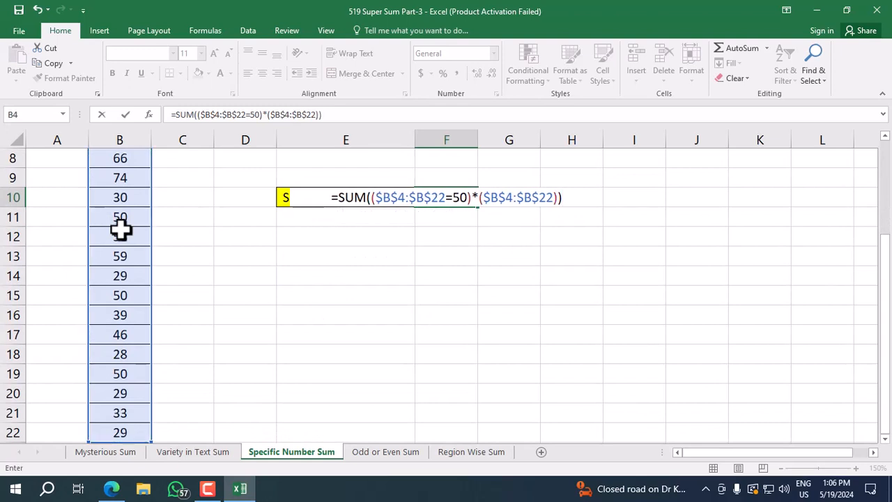
pyautogui.hotkey('ctrl', 'shift', 'Return')
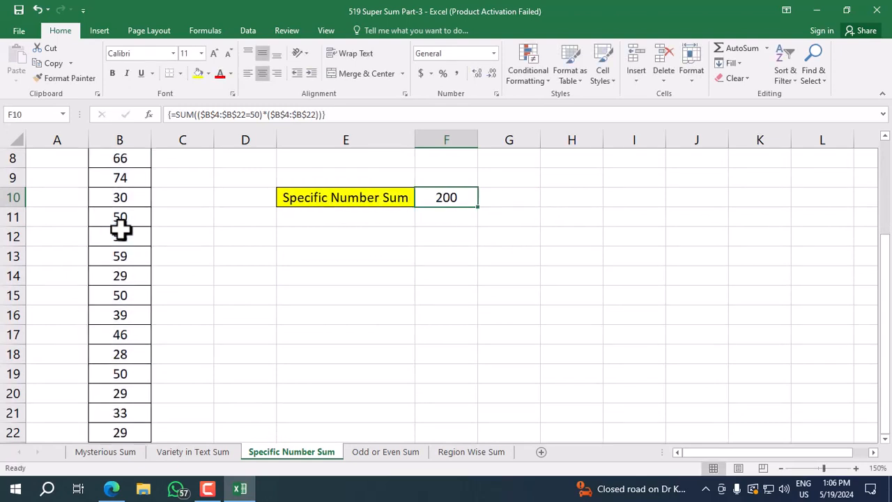
# Step: Check the F10 result against each occurrence of 50 in the Data column
pyautogui.scroll(3, 119, 230)
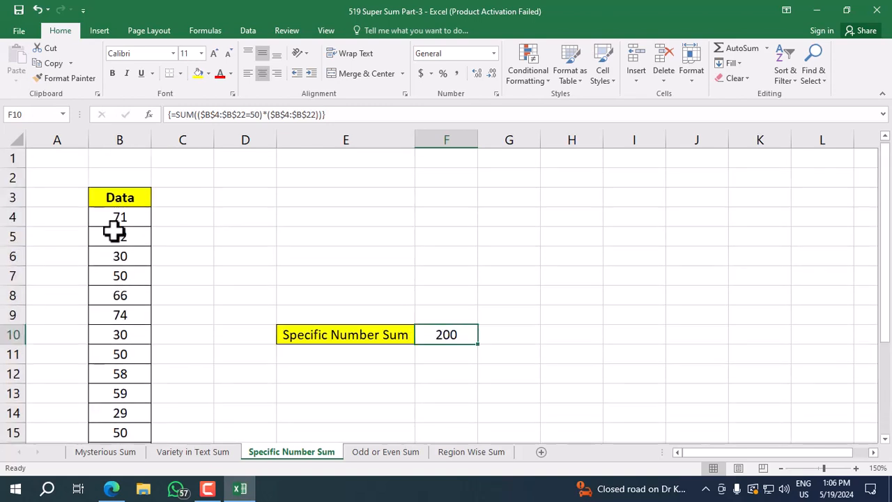
pyautogui.click(128, 274)
pyautogui.scroll(-1, 137, 277)
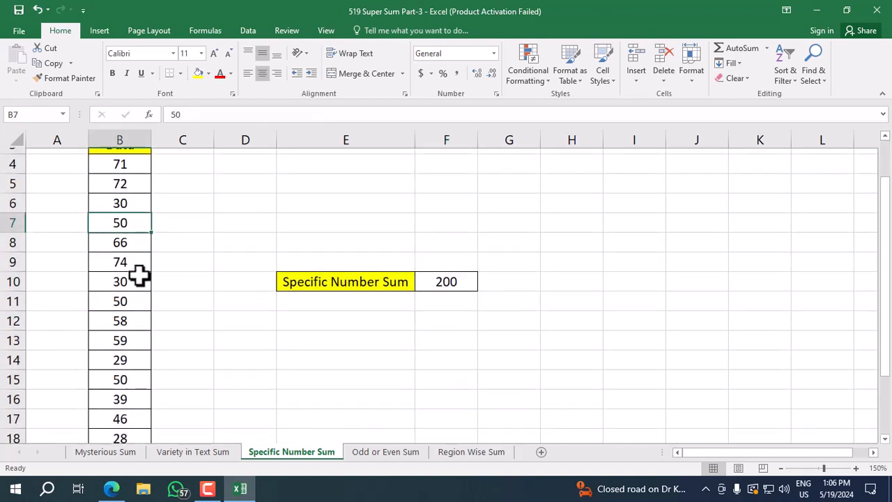
pyautogui.click(122, 295)
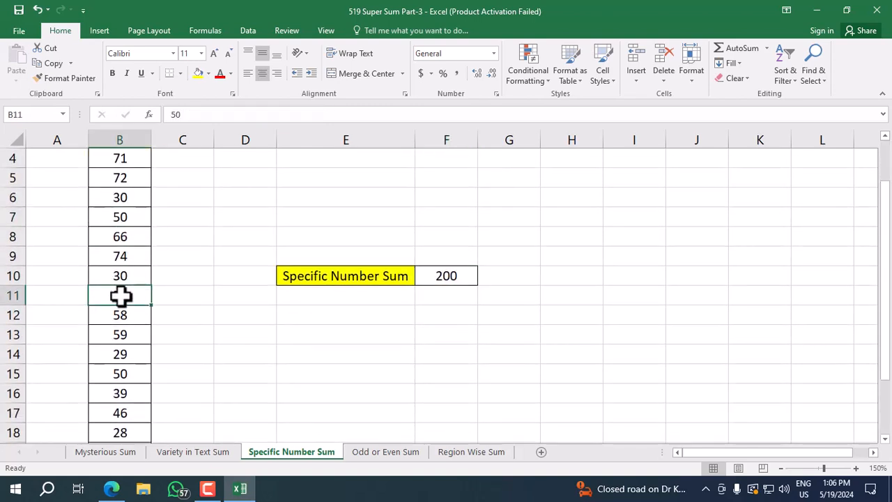
pyautogui.click(122, 376)
pyautogui.scroll(-2, 142, 362)
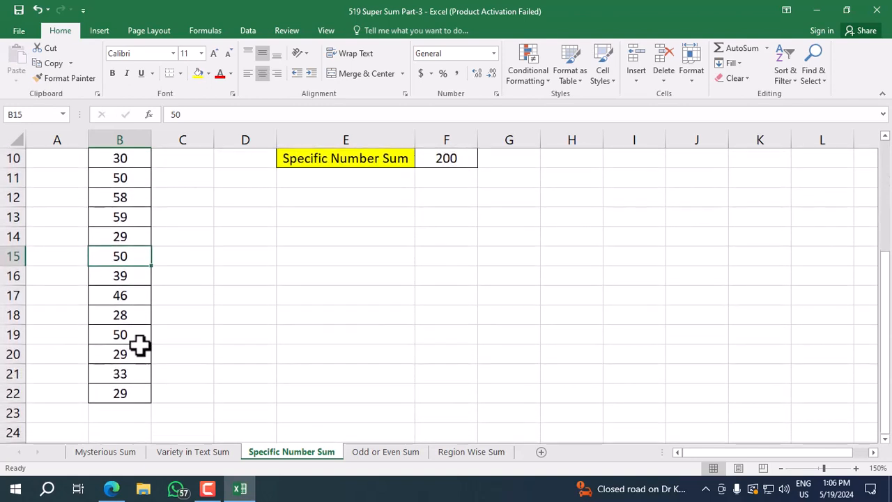
pyautogui.scroll(3, 168, 328)
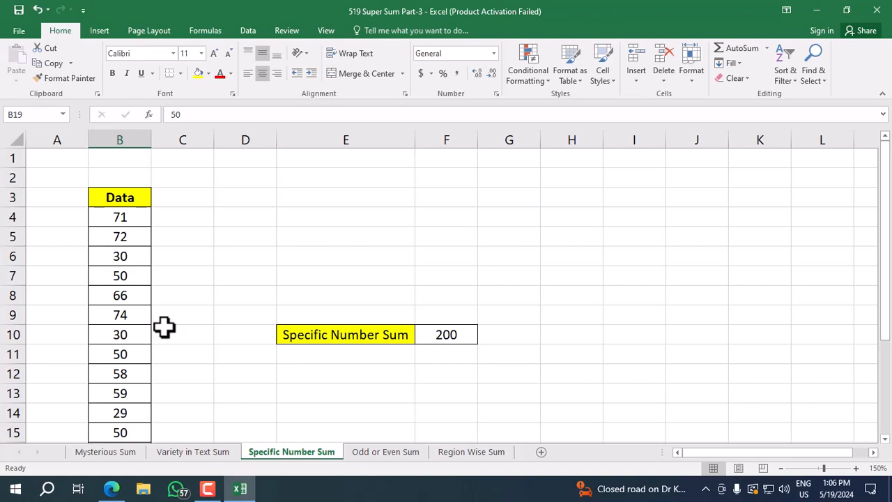
# Step: On the Odd or Even Sum sheet, begin the Odd Number Sum formula in F8 with =SUM(MOD($B$4:$B$22,2)=1)
pyautogui.click(384, 454)
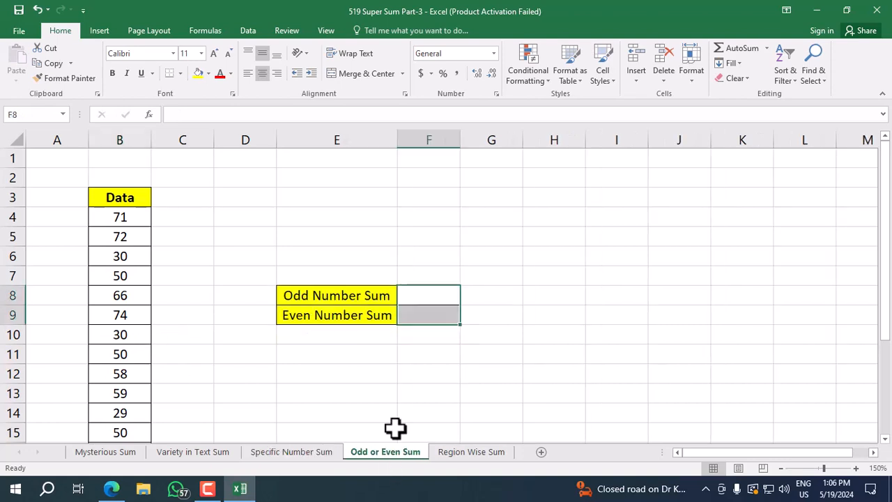
pyautogui.click(432, 299)
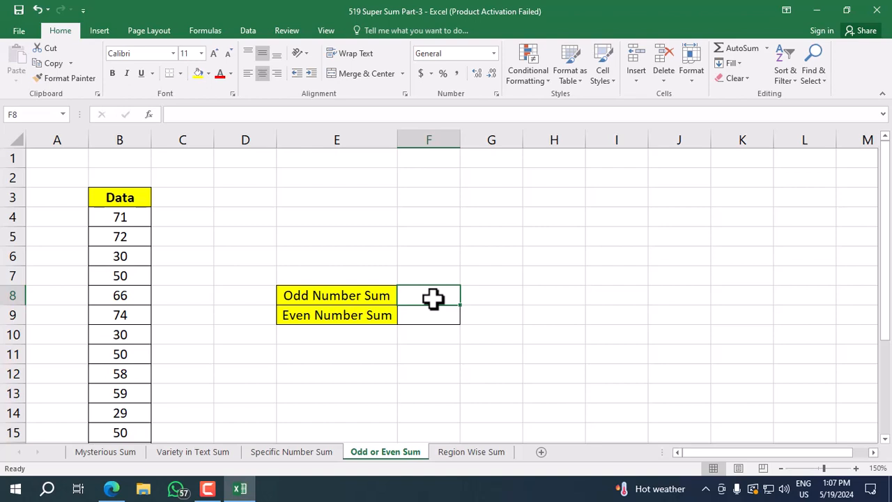
pyautogui.write('=')
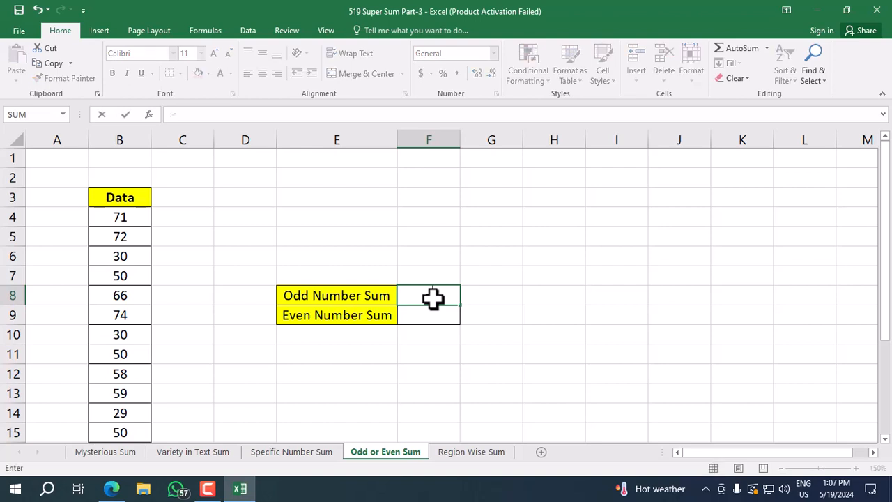
pyautogui.write('sum')
pyautogui.press('Tab')
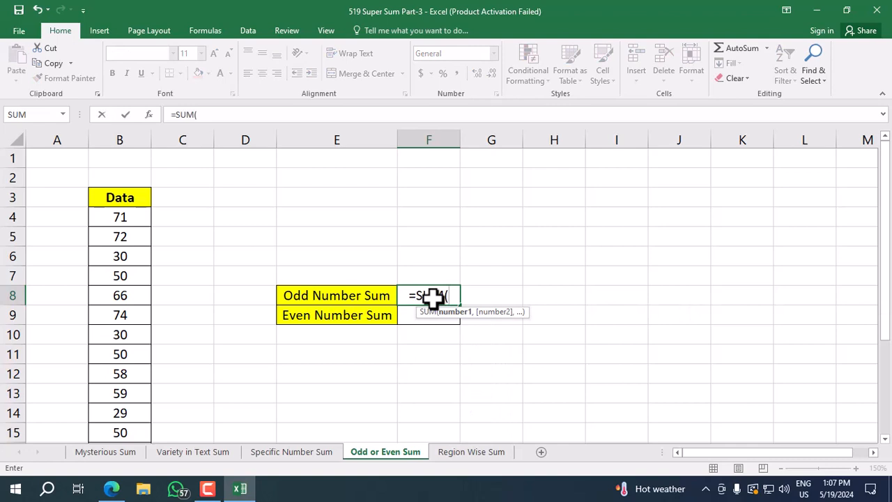
pyautogui.write('mod')
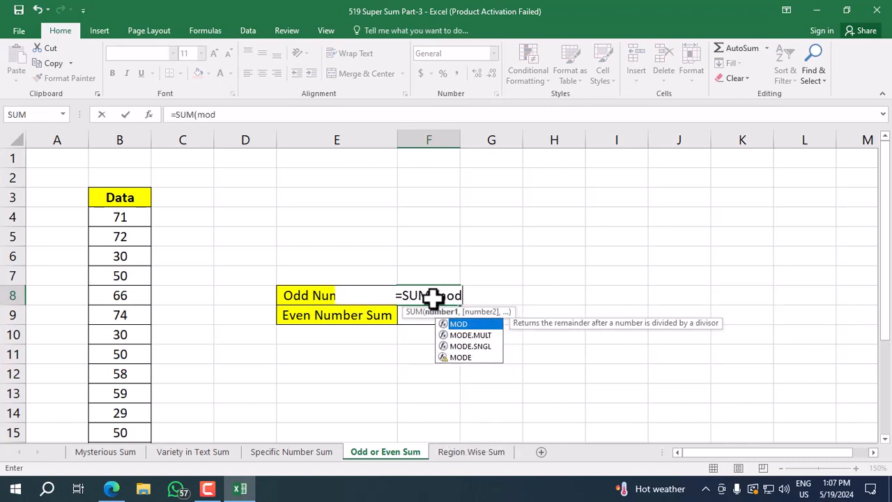
pyautogui.press('Tab')
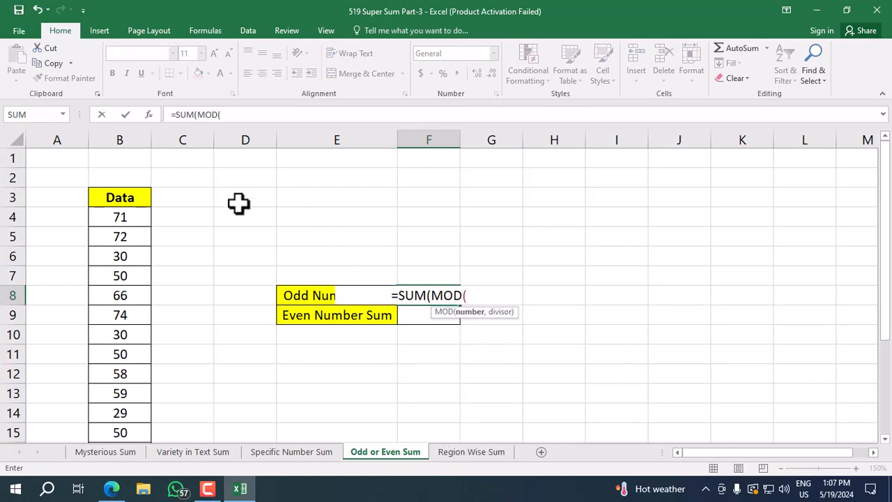
pyautogui.click(148, 221)
pyautogui.hotkey('ctrl', 'shift', 'Down')
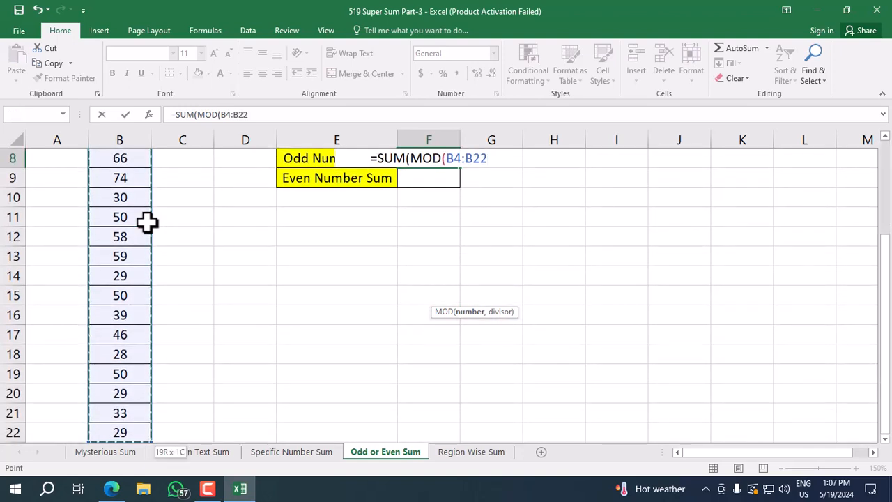
pyautogui.press('F4')
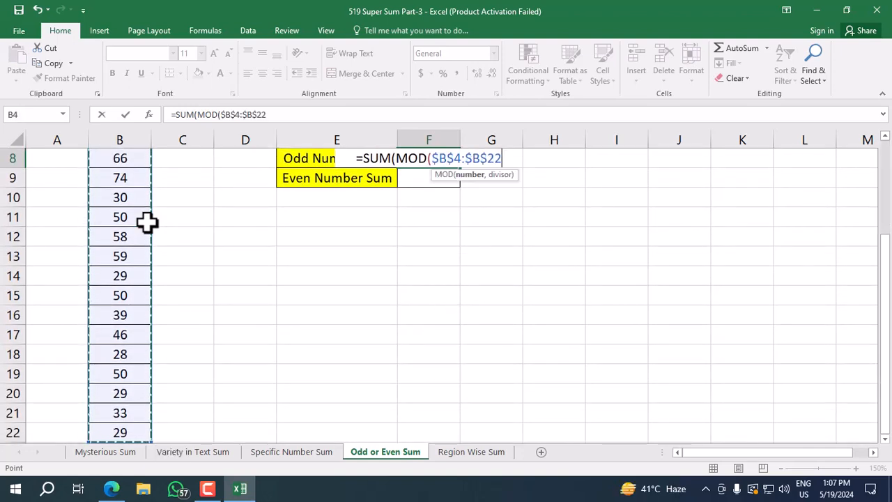
pyautogui.write(',2')
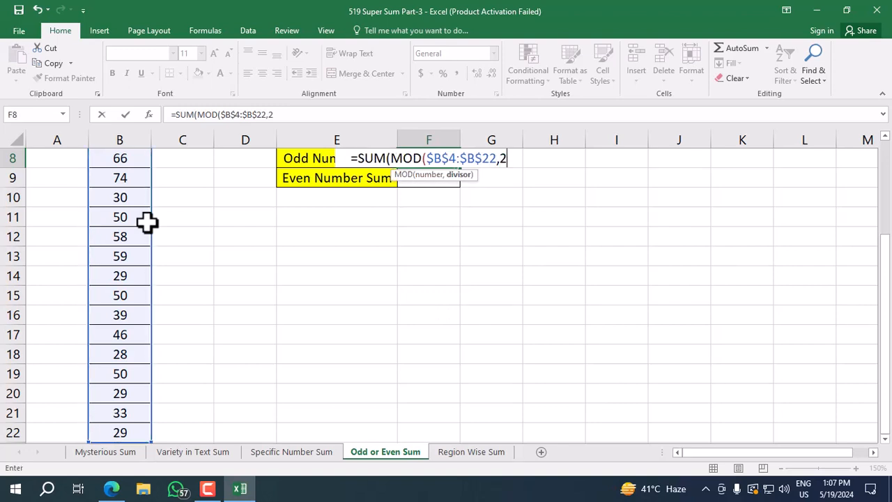
pyautogui.write(')')
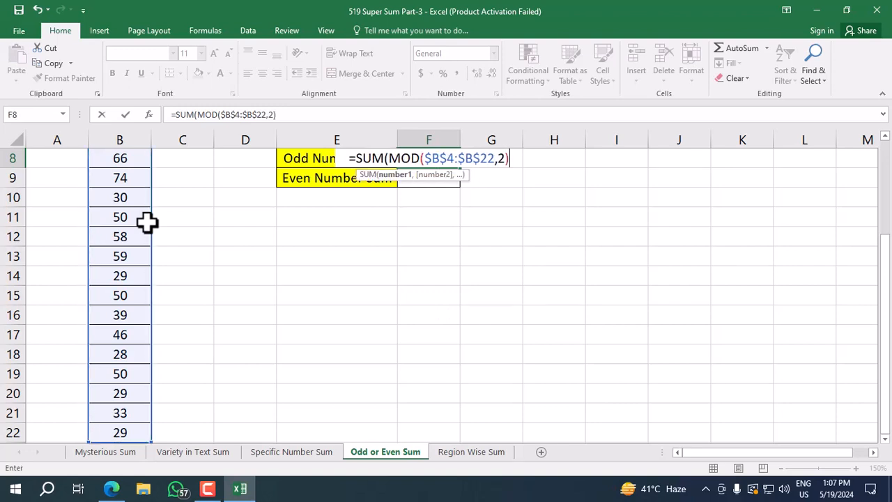
pyautogui.write('=1')
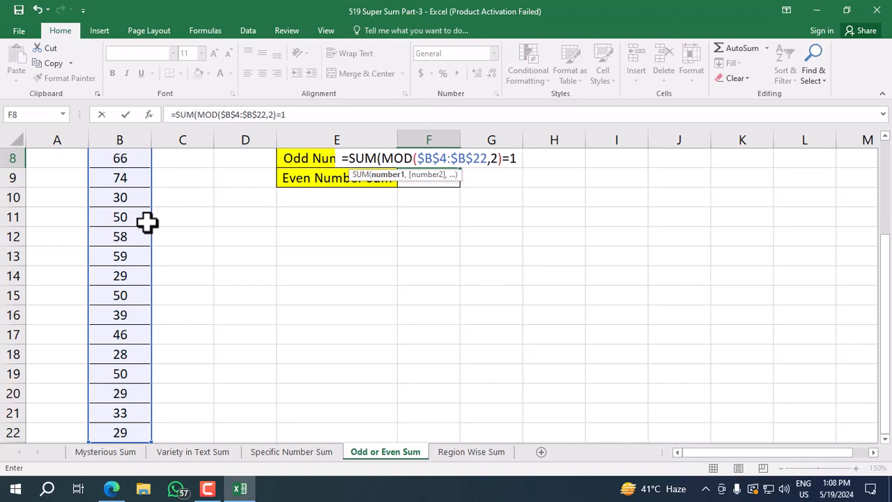
pyautogui.write(')')
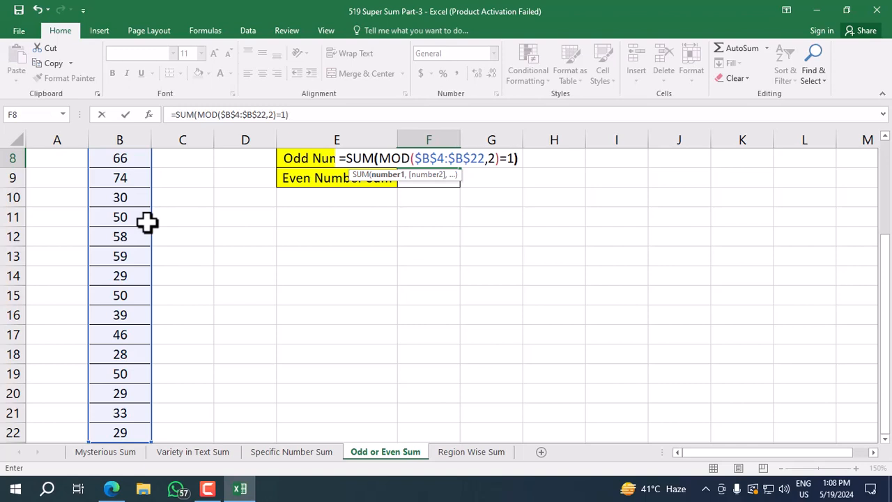
# Step: Append *(B4:B22) to the Odd Number Sum formula and enter it in F8 as an array formula
pyautogui.write('*(')
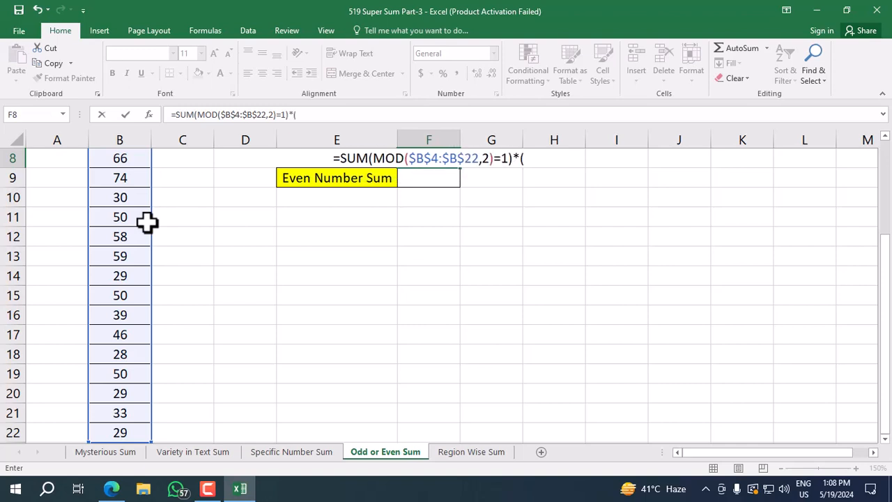
pyautogui.press('Left')
pyautogui.press('Left')
pyautogui.press('Left')
pyautogui.press('Left')
pyautogui.press('Up')
pyautogui.press('Up')
pyautogui.press('Up')
pyautogui.press('Up')
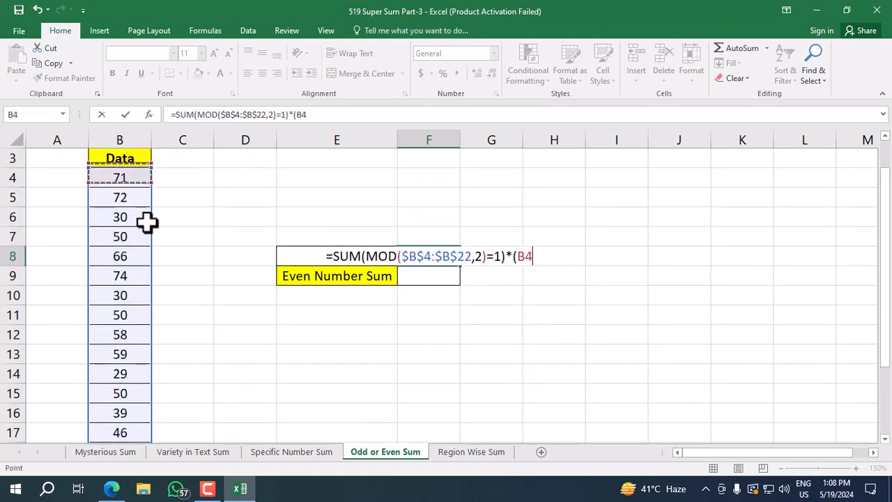
pyautogui.hotkey('ctrl', 'shift', 'Down')
pyautogui.write(')')
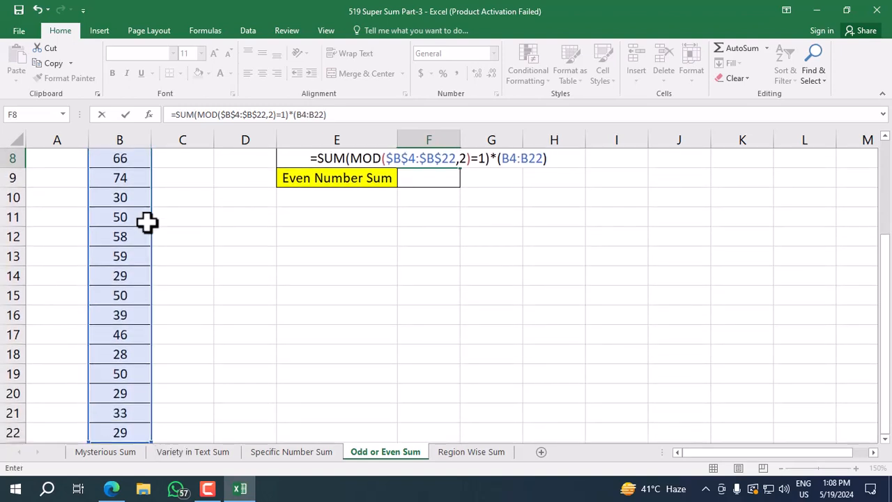
pyautogui.hotkey('ctrl', 'shift', 'Return')
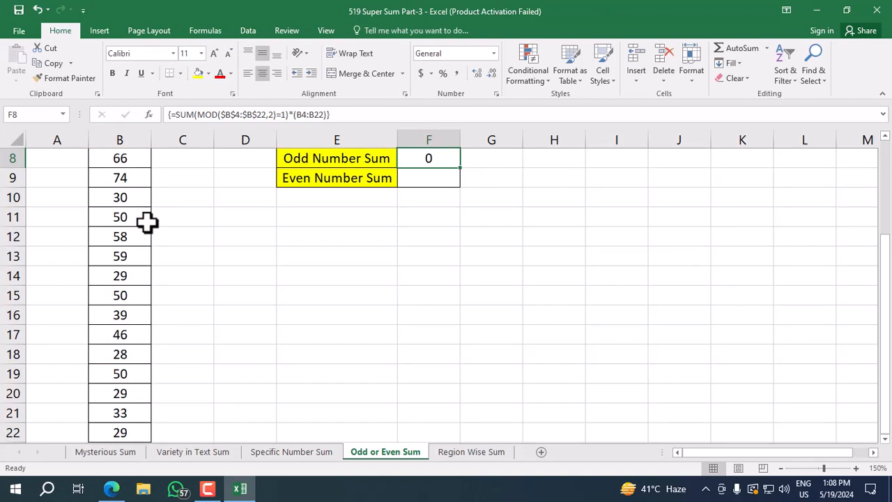
# Step: Make the multiplied range in the Odd Number Sum formula absolute as ($B$4:$B$22) and re-enter F8 as an array formula
pyautogui.scroll(3, 351, 243)
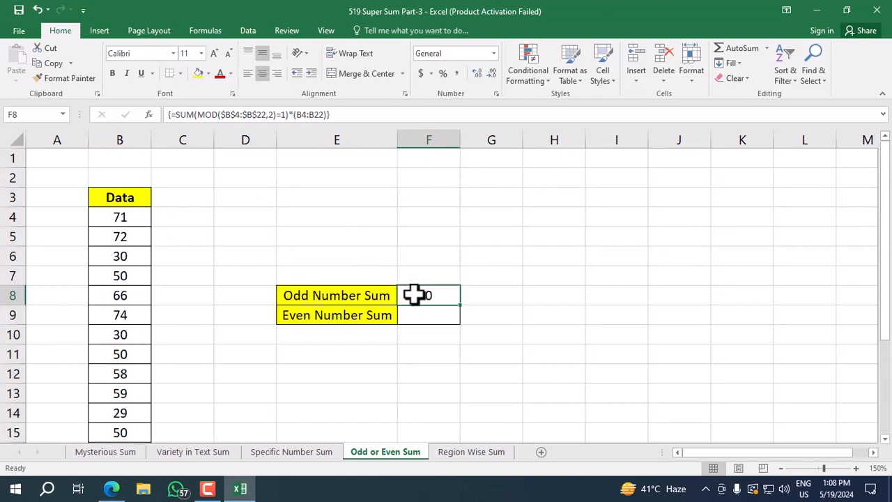
pyautogui.press('F2')
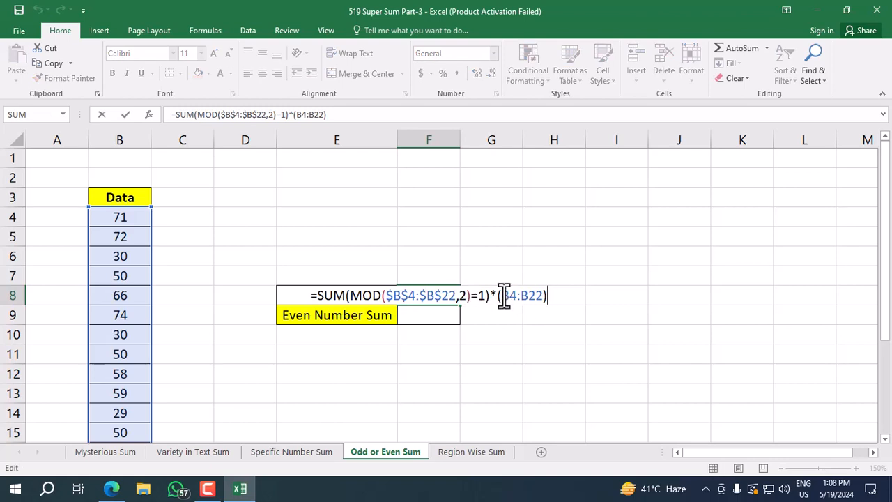
pyautogui.moveTo(503, 295); pyautogui.dragTo(542, 296)
pyautogui.press('F4')
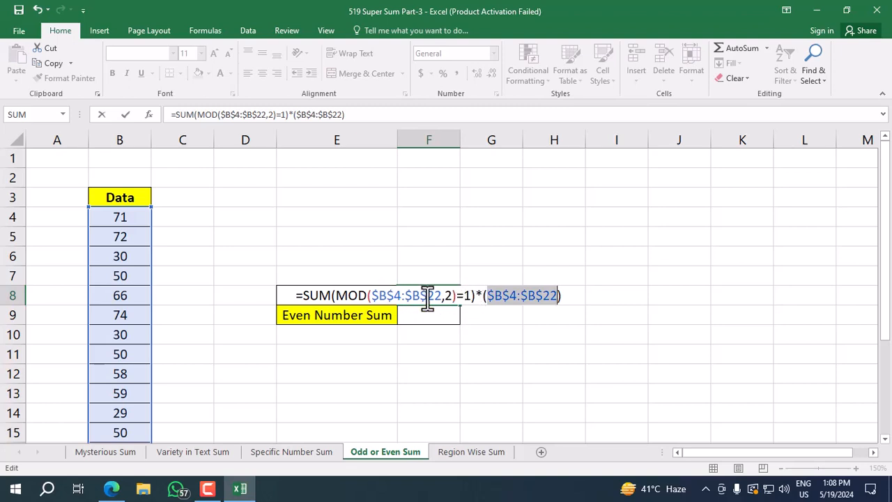
pyautogui.click(477, 296)
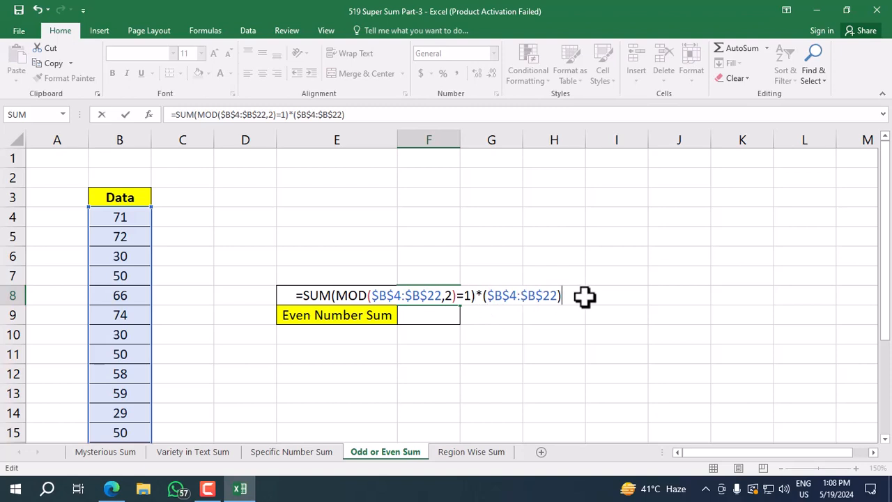
pyautogui.hotkey('ctrl', 'shift', 'Return')
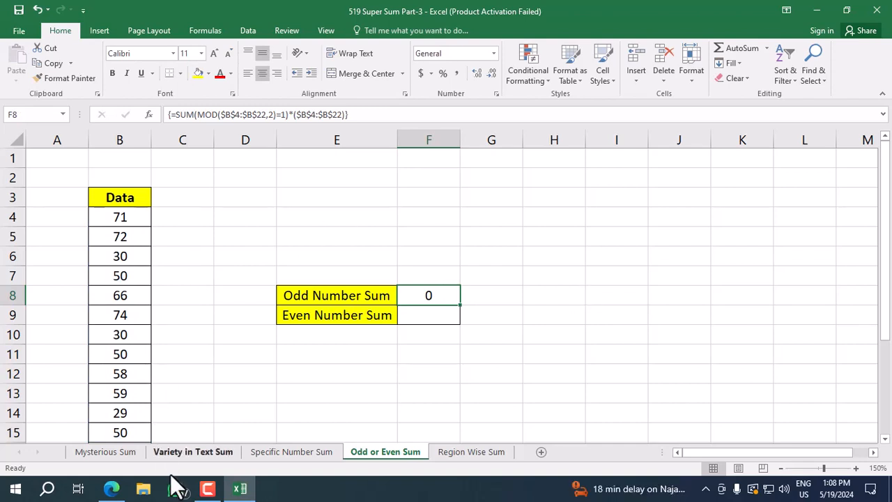
# Step: Try to add an opening parenthesis before MOD in the F8 formula and enter it as an array formula
pyautogui.click(207, 490)
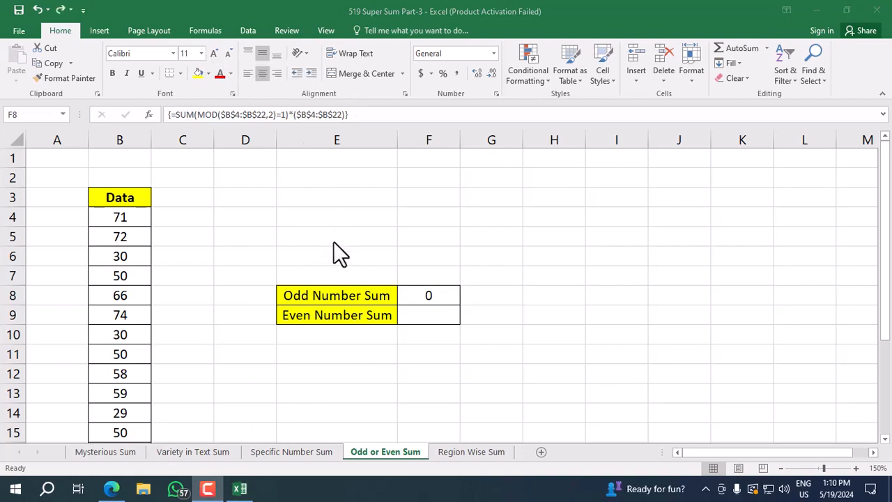
pyautogui.click(427, 297)
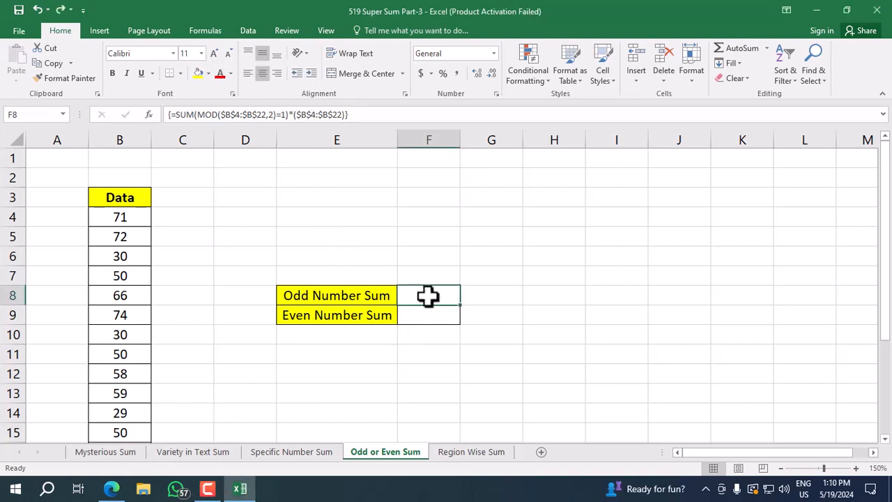
pyautogui.doubleClick(427, 296)
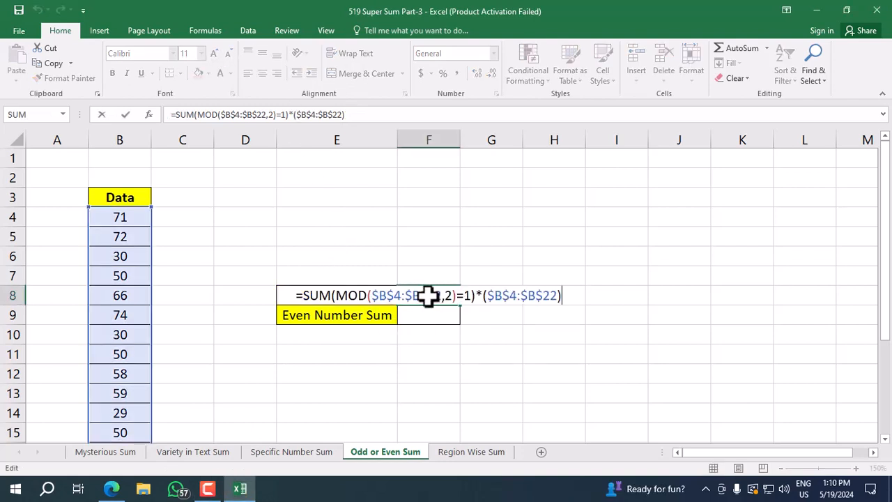
pyautogui.click(336, 294)
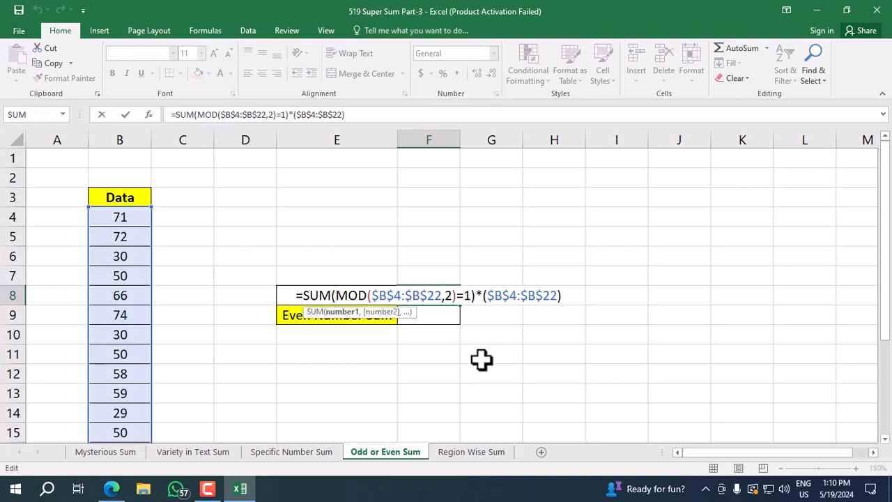
pyautogui.write('(')
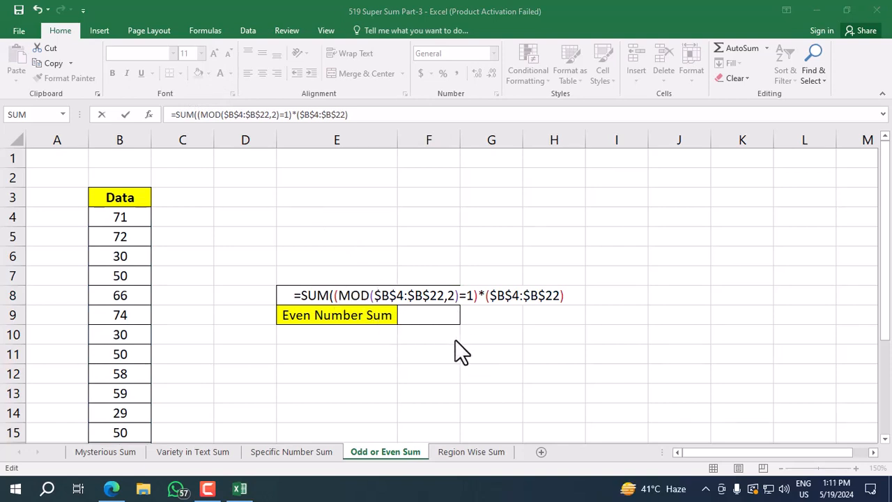
pyautogui.hotkey('ctrl', 'shift', 'Return')
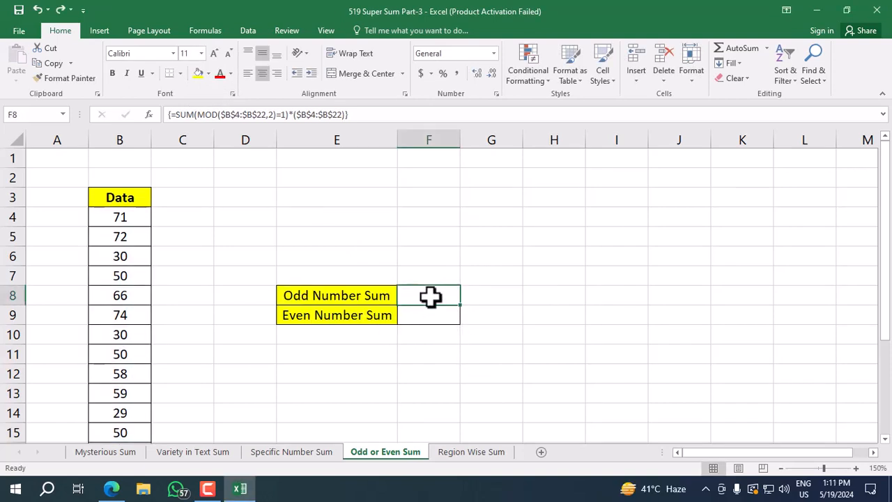
# Step: Clear the existing Odd Number Sum formula from F8
pyautogui.doubleClick(430, 298)
pyautogui.hotkey('ctrl', 'shift', 'Return')
pyautogui.press('Delete')
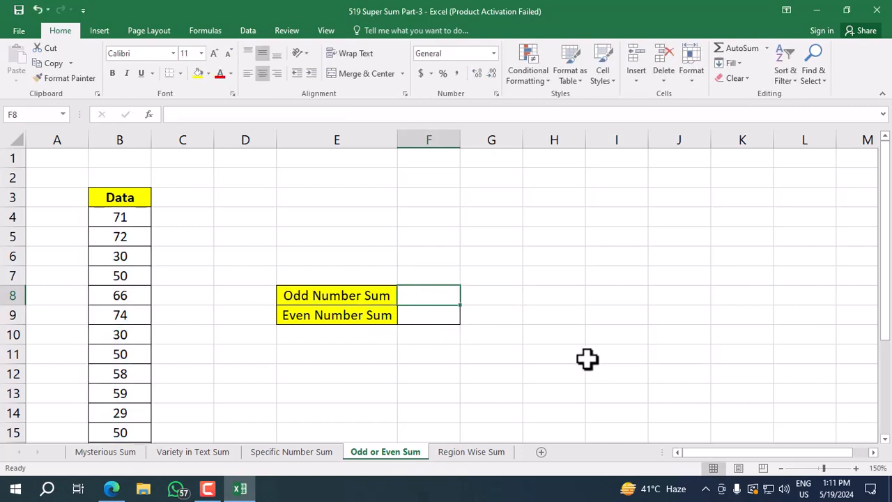
pyautogui.write('s')
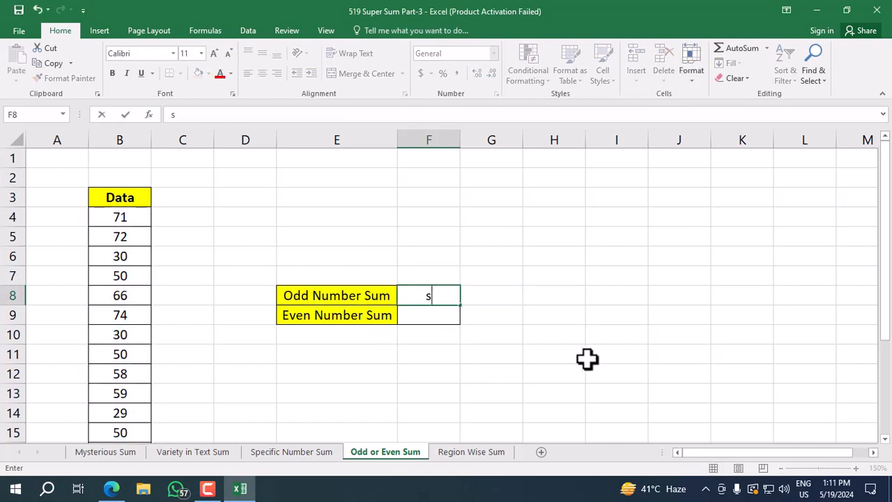
pyautogui.press('Escape')
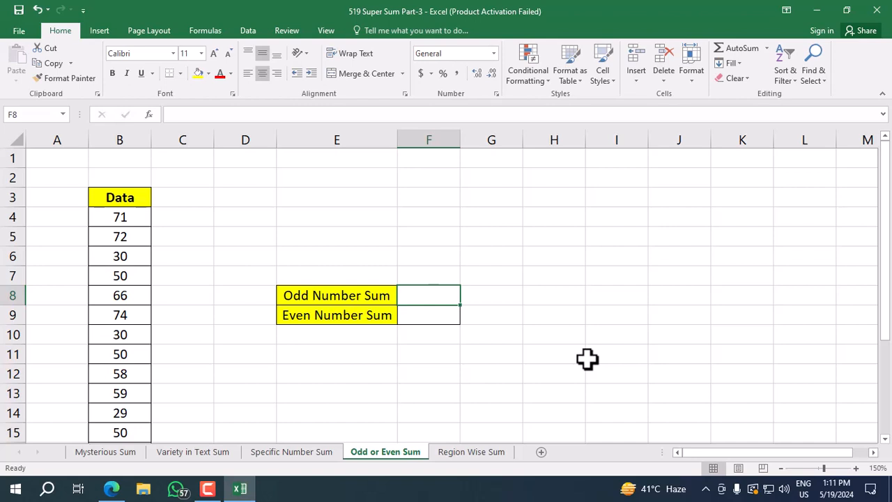
# Step: Begin a new Odd Number Sum formula in F8 with the parenthesised condition =SUM((MOD($B$4:$B$22,2)=1)
pyautogui.write('=sum(')
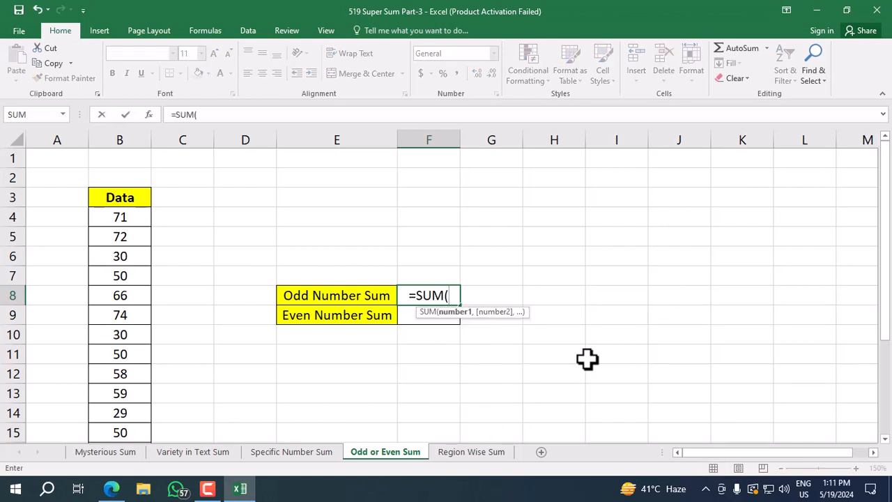
pyautogui.write('(')
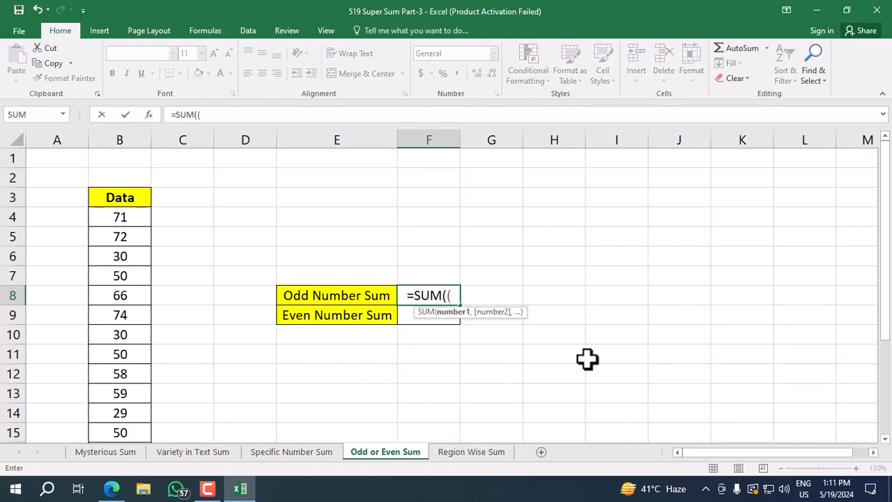
pyautogui.write('mo')
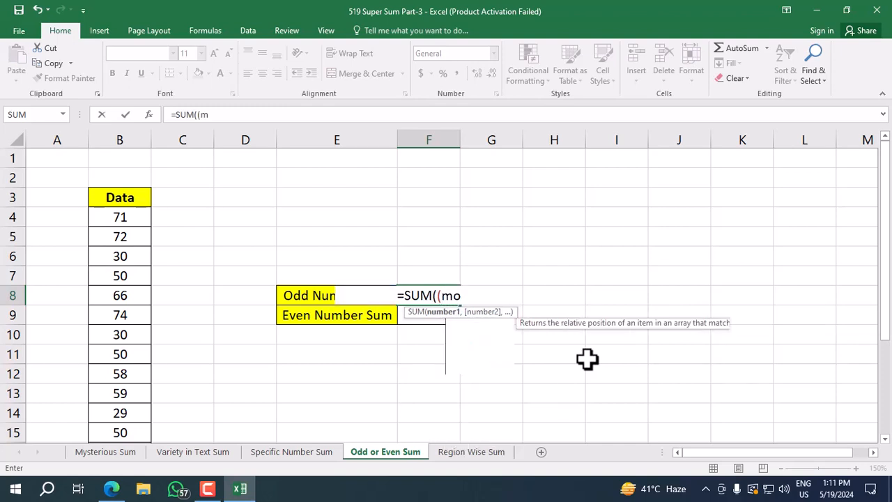
pyautogui.write('d')
pyautogui.press('Tab')
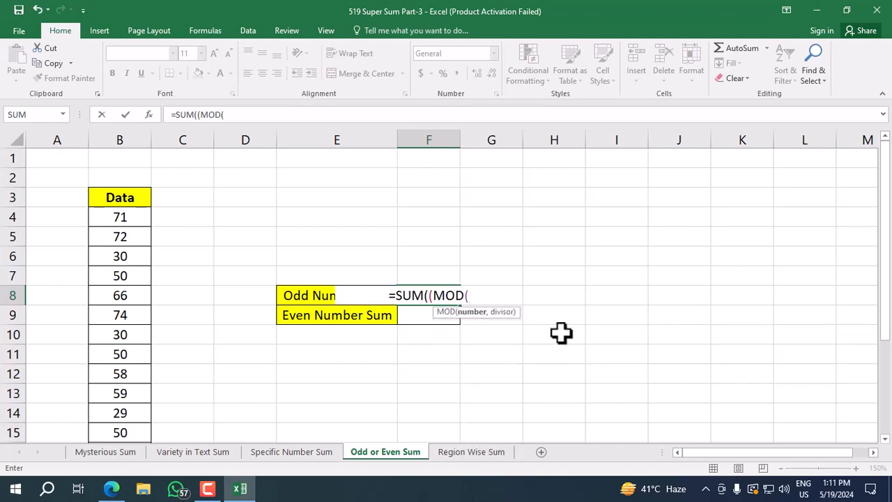
pyautogui.click(106, 217)
pyautogui.hotkey('ctrl', 'shift', 'Down')
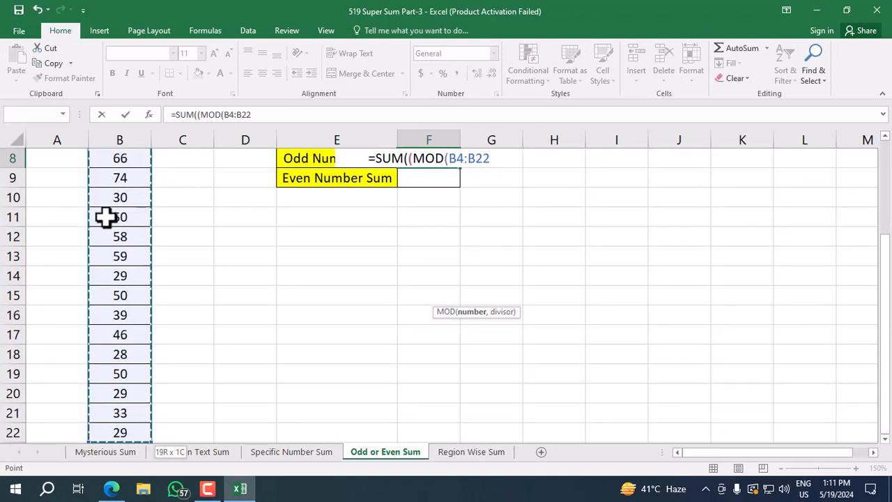
pyautogui.press('F4')
pyautogui.write(',')
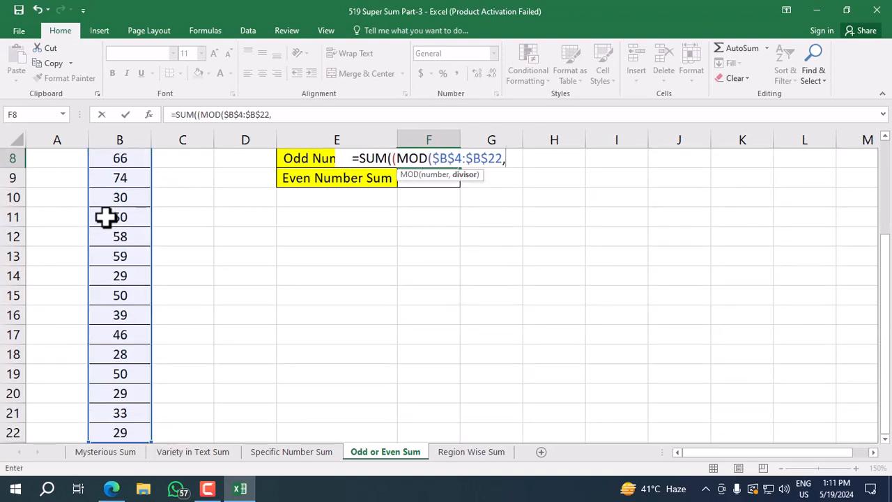
pyautogui.write('2)=')
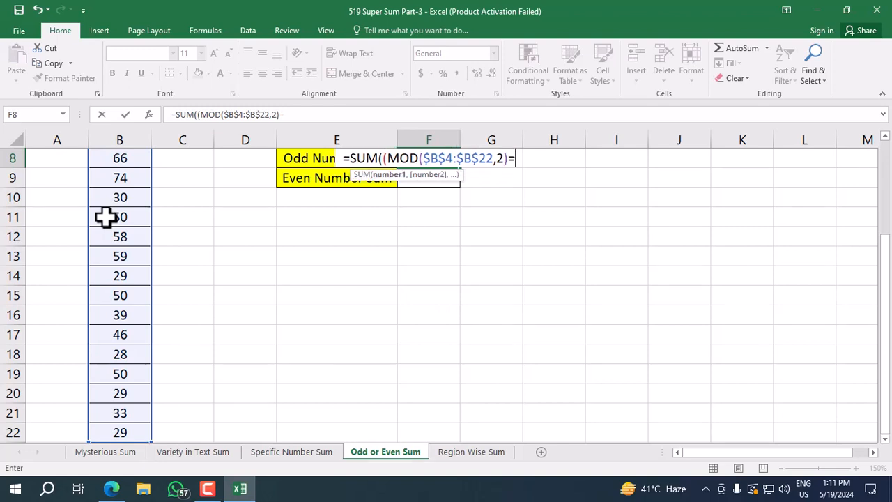
pyautogui.write('1')
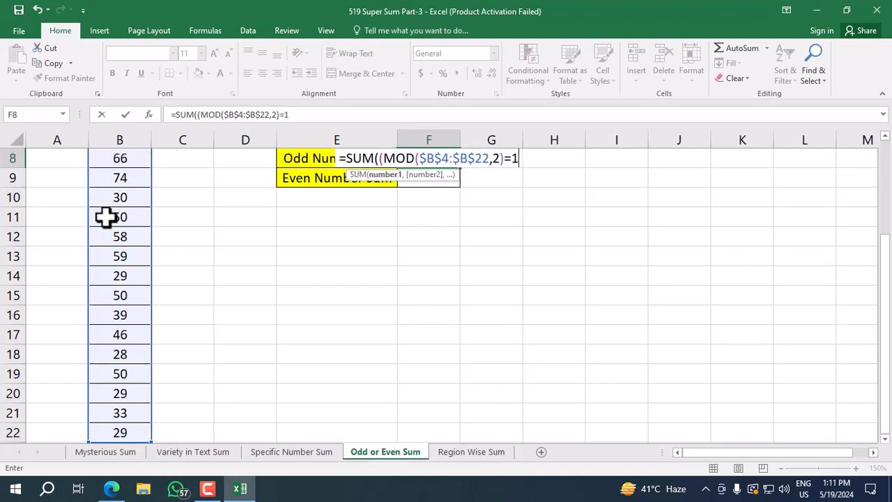
pyautogui.write(')')
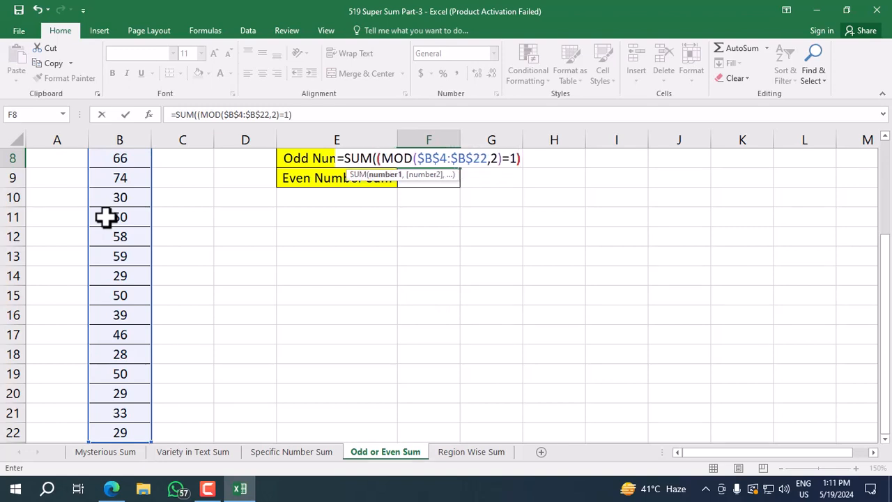
# Step: Multiply the condition by ($B$4:$B$22) and enter F8 as the array formula =SUM((MOD($B$4:$B$22,2)=1)*($B$4:$B$22))
pyautogui.write('*')
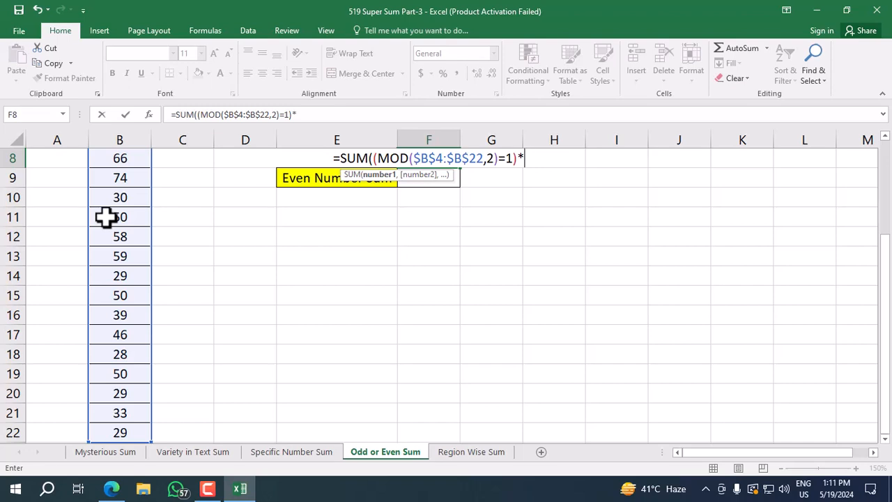
pyautogui.write('(')
pyautogui.click(106, 212)
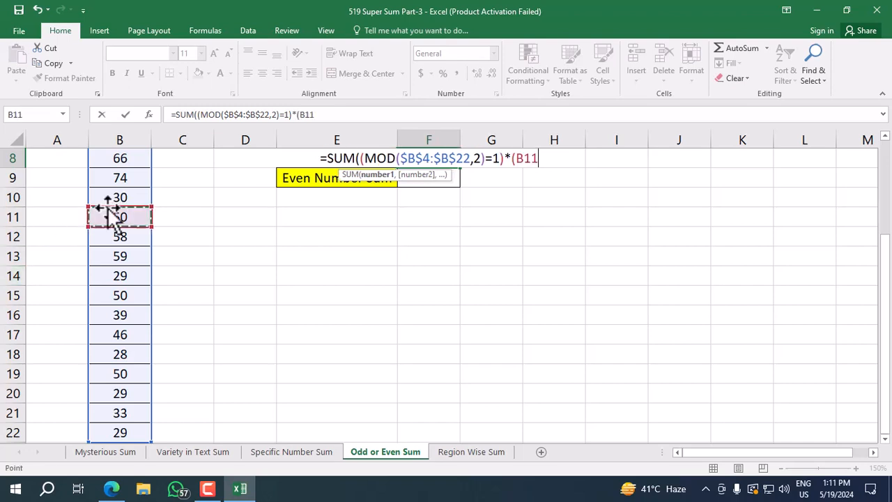
pyautogui.hotkey('ctrl', 'Up')
pyautogui.press('Down')
pyautogui.hotkey('ctrl', 'shift', 'Down')
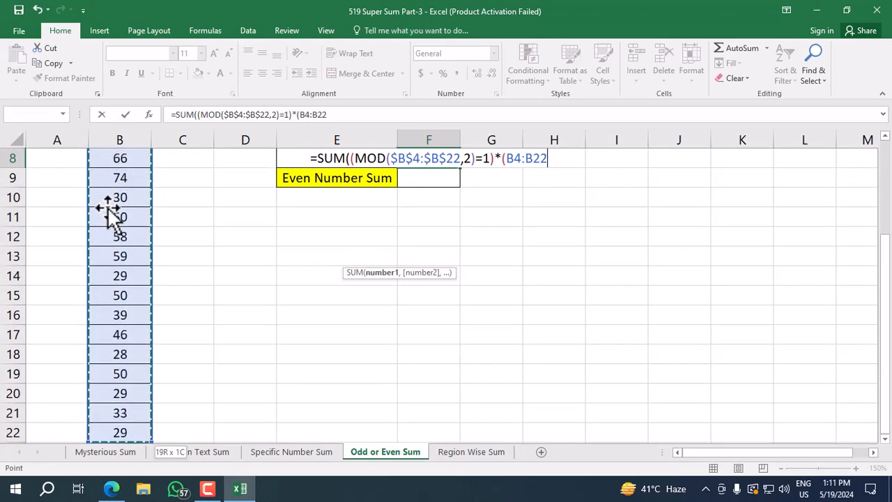
pyautogui.press('F4')
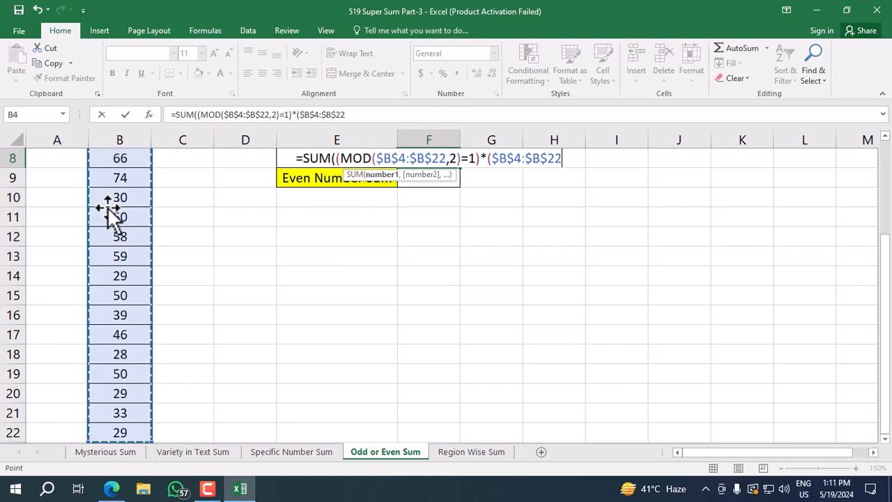
pyautogui.write('))')
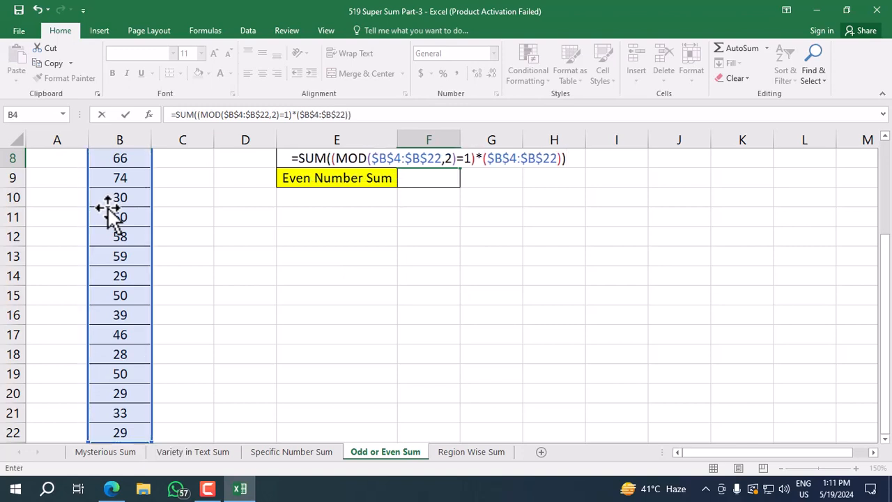
pyautogui.hotkey('ctrl', 'shift', 'Return')
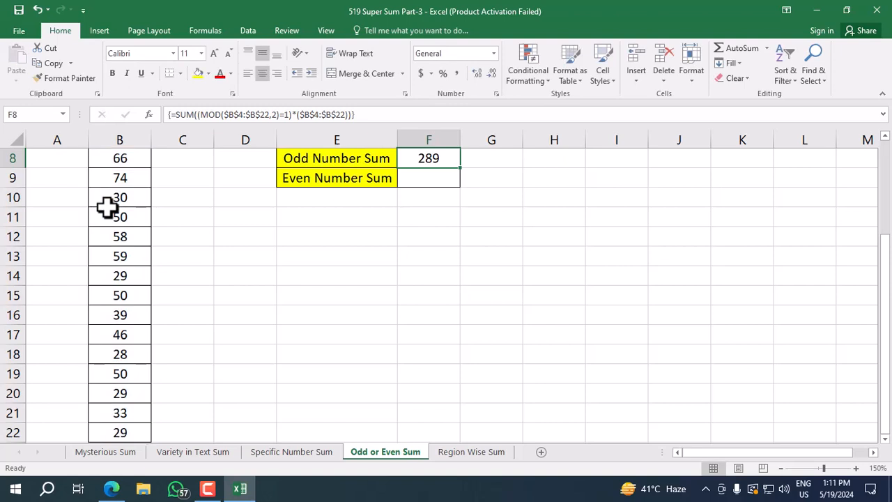
# Step: Fill the odd-sum formula down into F9 and change its condition to =0, entering it as an array formula for the Even Number Sum
pyautogui.scroll(3, 229, 286)
pyautogui.click(437, 315)
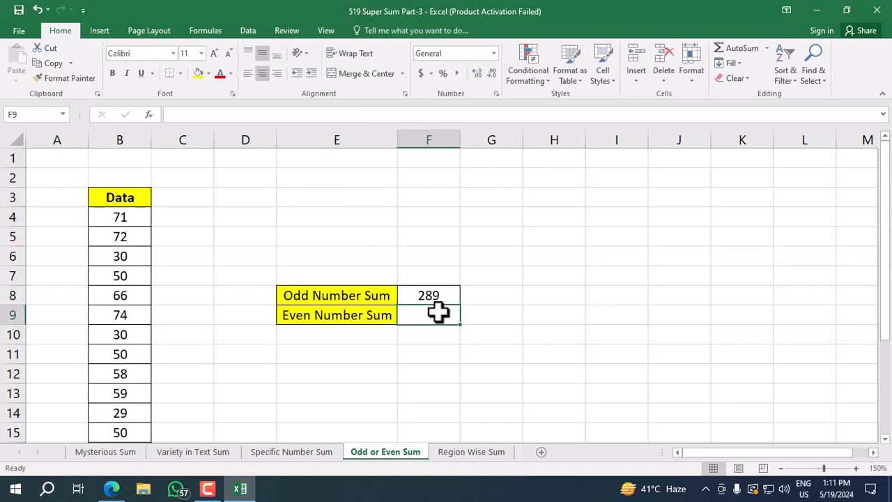
pyautogui.hotkey('ctrl', 'd')
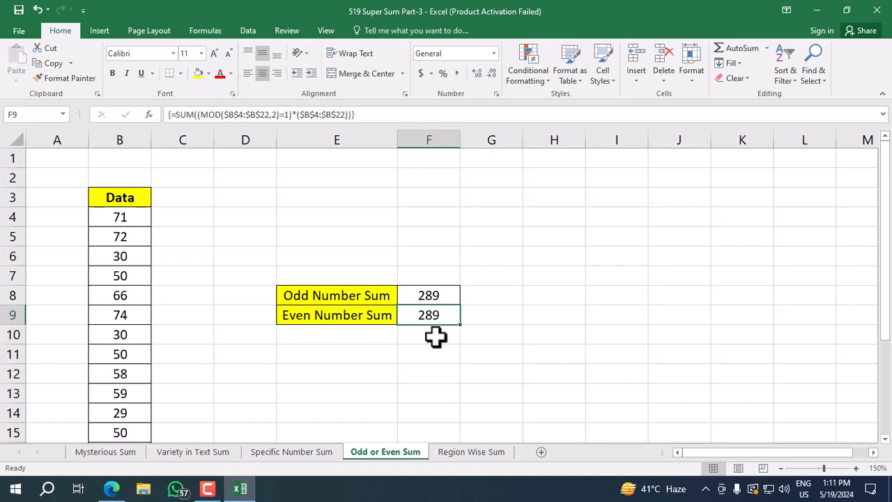
pyautogui.press('F2')
pyautogui.click(474, 315)
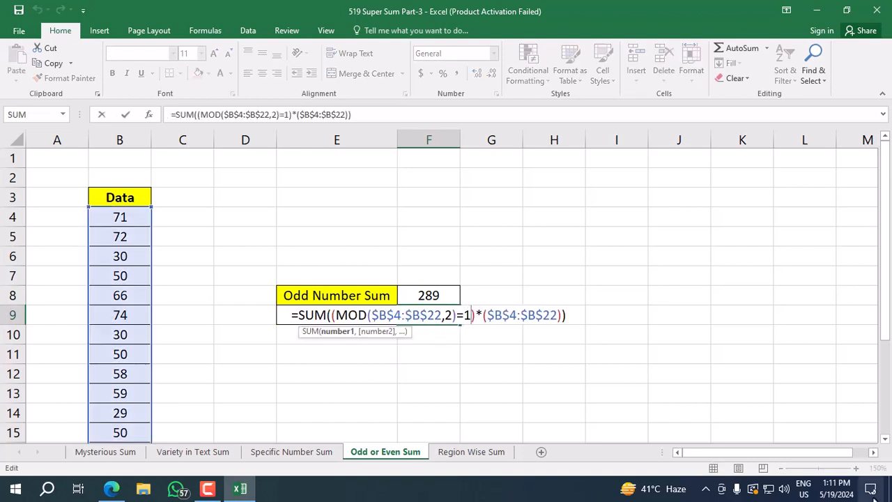
pyautogui.hotkey('shift', 'Left')
pyautogui.write('0')
pyautogui.hotkey('ctrl', 'shift', 'Return')
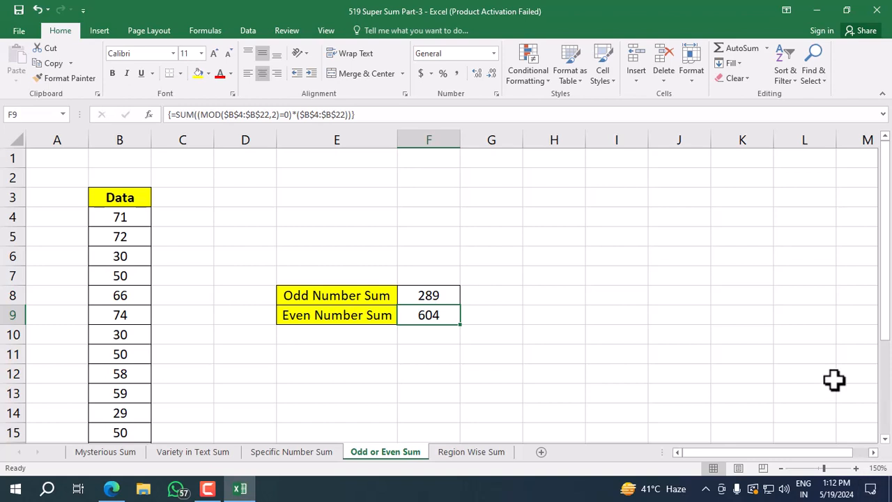
# Step: On the Region Wise Sum sheet, begin the North sales formula in H9 with the parenthesised condition =SUM(($C$4:$C$22=G9)
pyautogui.click(481, 453)
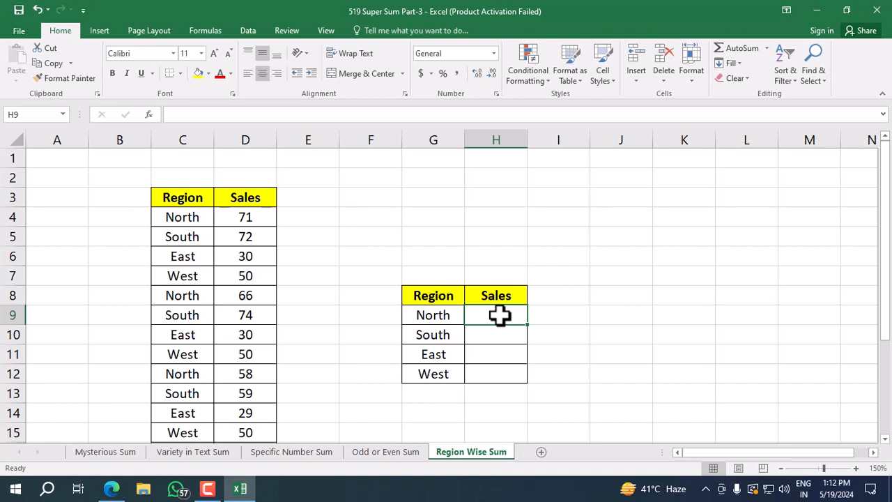
pyautogui.write('=SUM(')
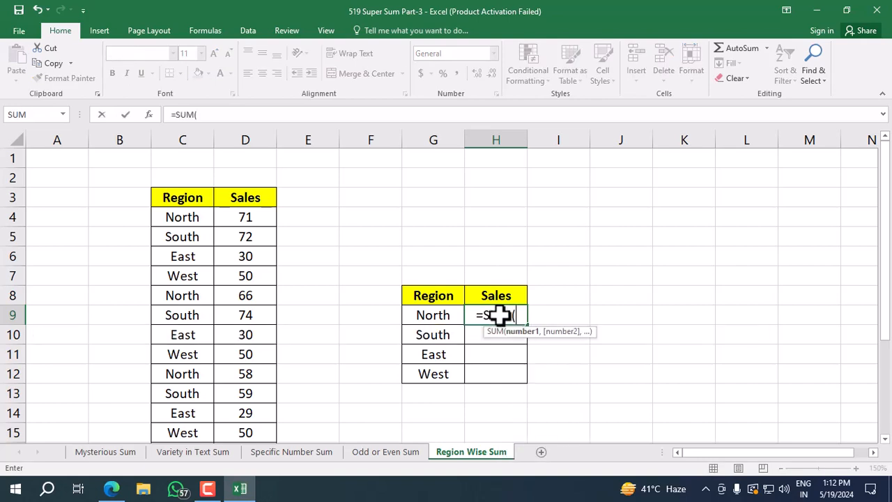
pyautogui.write('(')
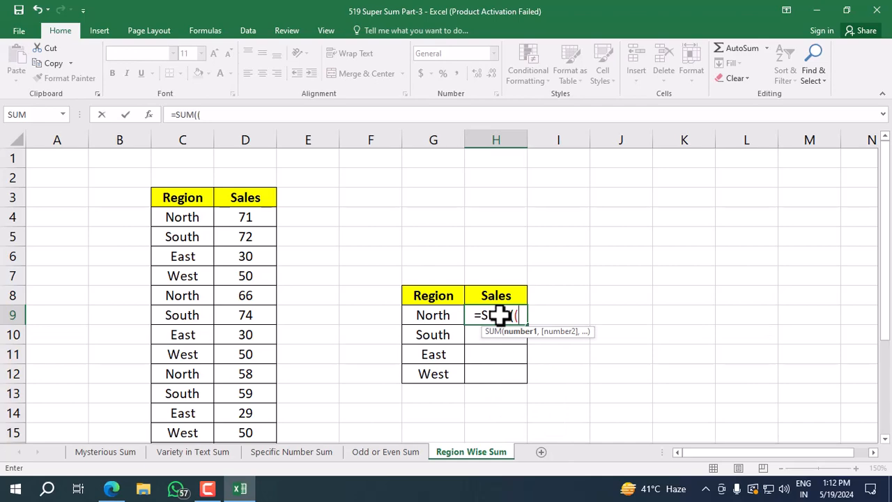
pyautogui.click(178, 213)
pyautogui.hotkey('ctrl', 'shift', 'Down')
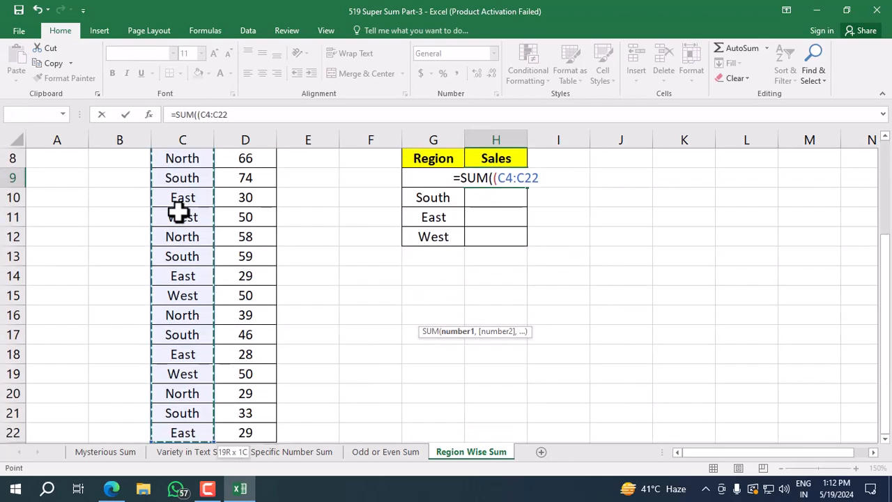
pyautogui.press('F4')
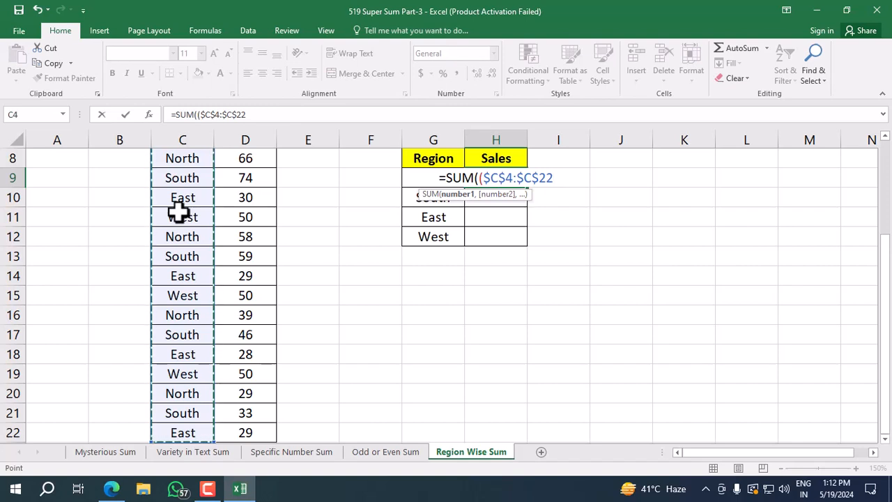
pyautogui.write('=')
pyautogui.press('Left')
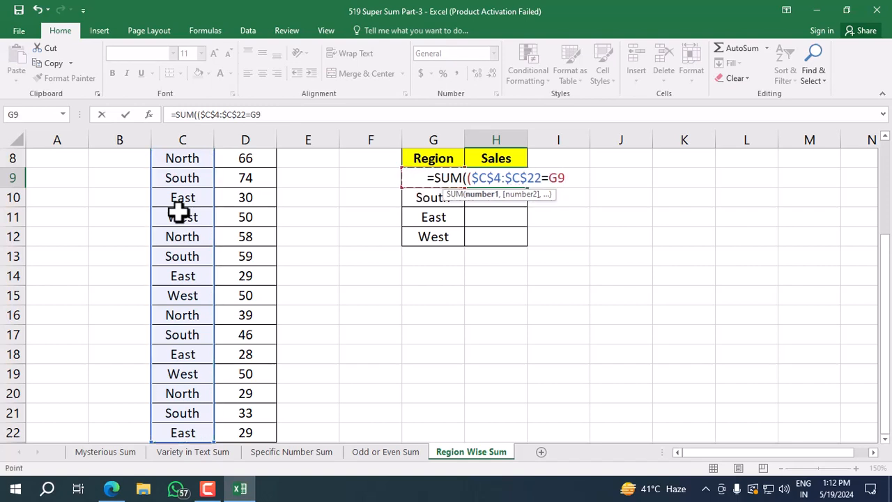
pyautogui.write(')')
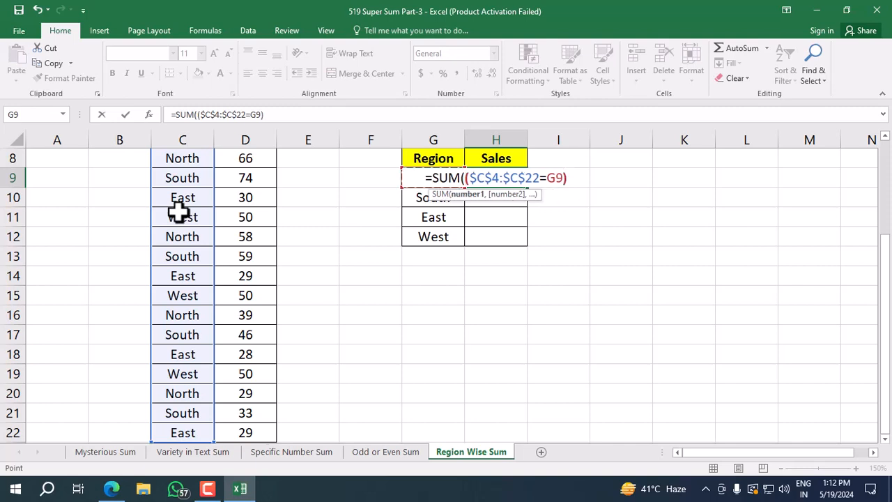
# Step: Multiply the region condition by ($D$4:$D$22) and enter H9 as the array formula =SUM(($C$4:$C$22=G9)*($D$4:$D$22))
pyautogui.write('*(')
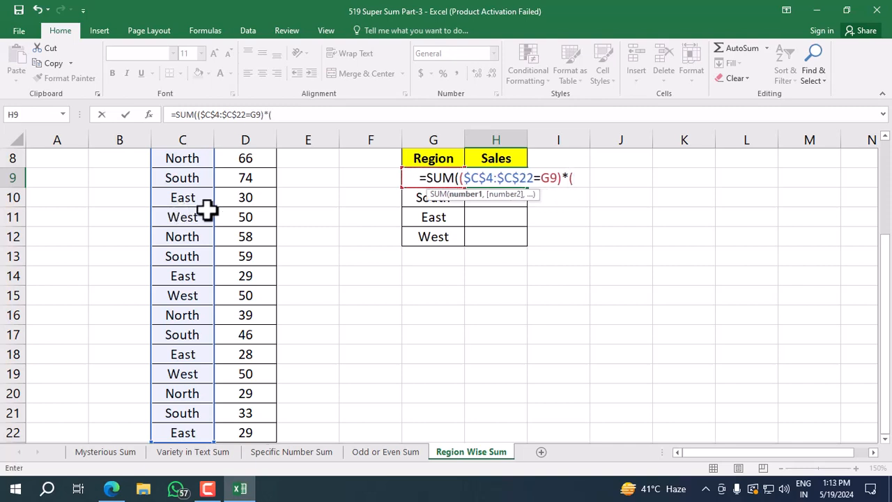
pyautogui.click(264, 180)
pyautogui.press('Up')
pyautogui.press('Up')
pyautogui.press('Up')
pyautogui.press('Up')
pyautogui.press('Up')
pyautogui.press('Up')
pyautogui.press('Down')
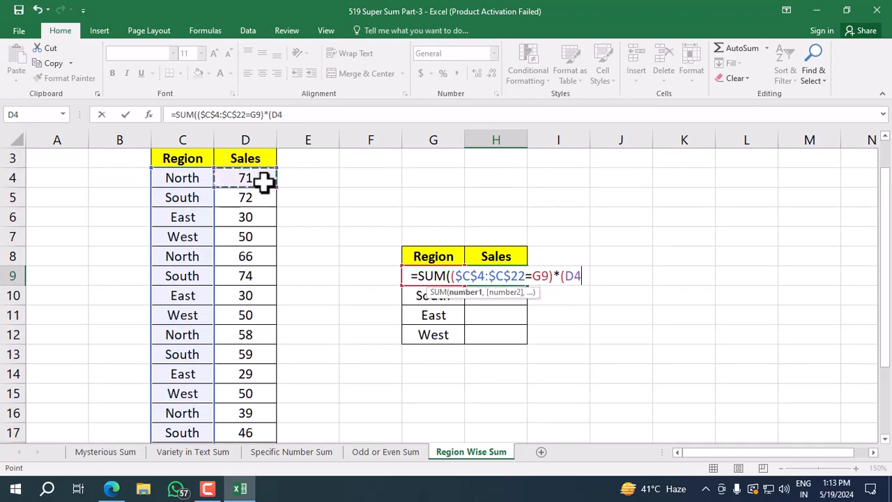
pyautogui.hotkey('ctrl', 'shift', 'Down')
pyautogui.press('F4')
pyautogui.write('))')
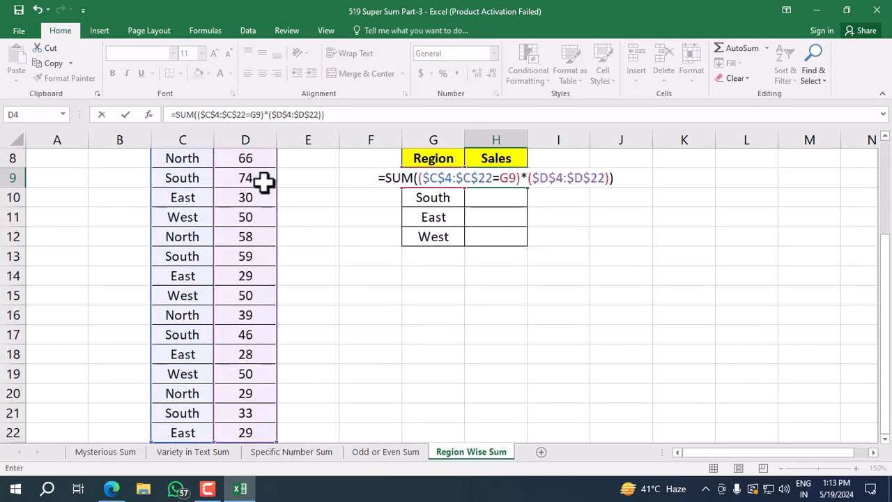
pyautogui.hotkey('ctrl', 'shift', 'Return')
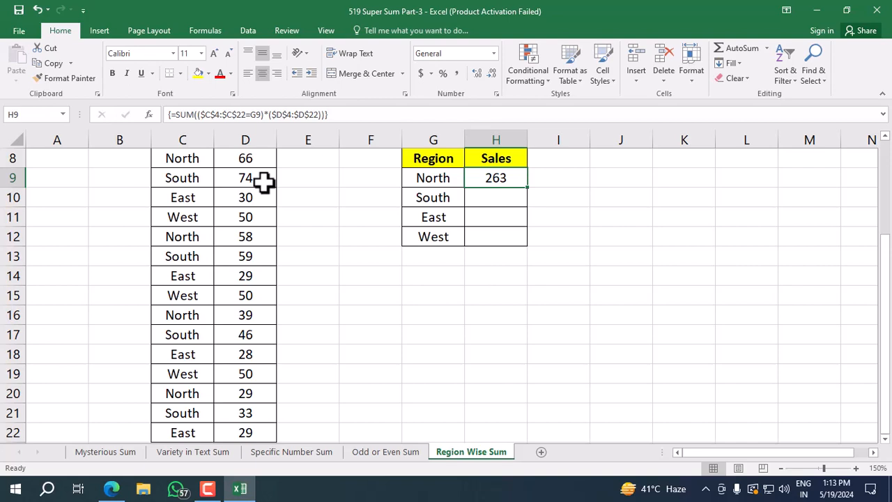
# Step: Fill the North sales array formula from H9 down to H12 for the South, East and West regions
pyautogui.moveTo(528, 186); pyautogui.dragTo(541, 244)
pyautogui.click(491, 242)
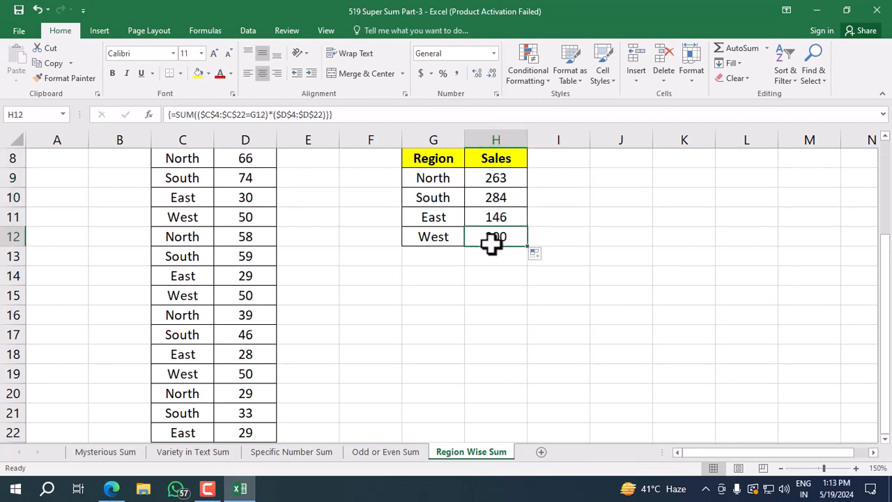